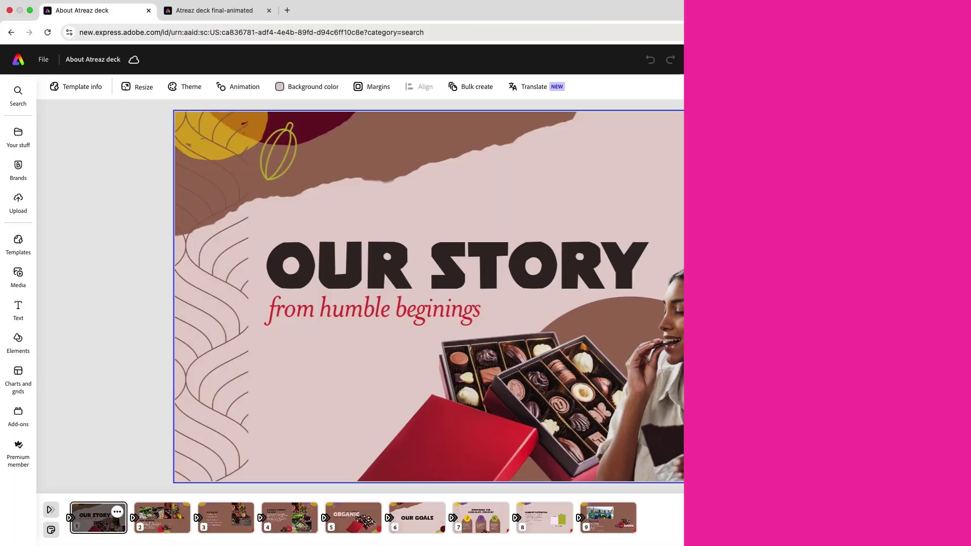
- Scroll down through the deck's slides
scroll(876, 305, "down", 10)
scroll(876, 305, "down", 15)
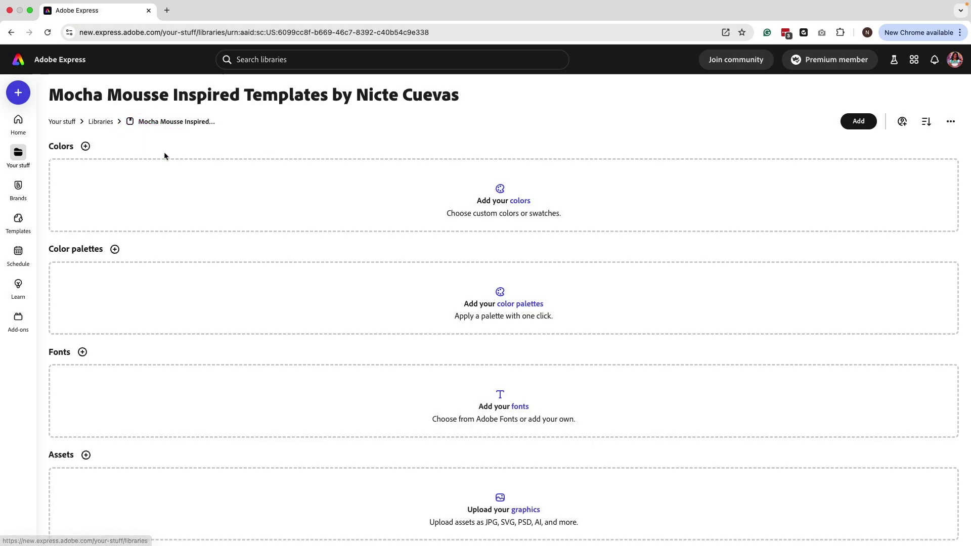
- Start a new file from the Our Story pitch deck template
scroll(239, 256, "down", 4)
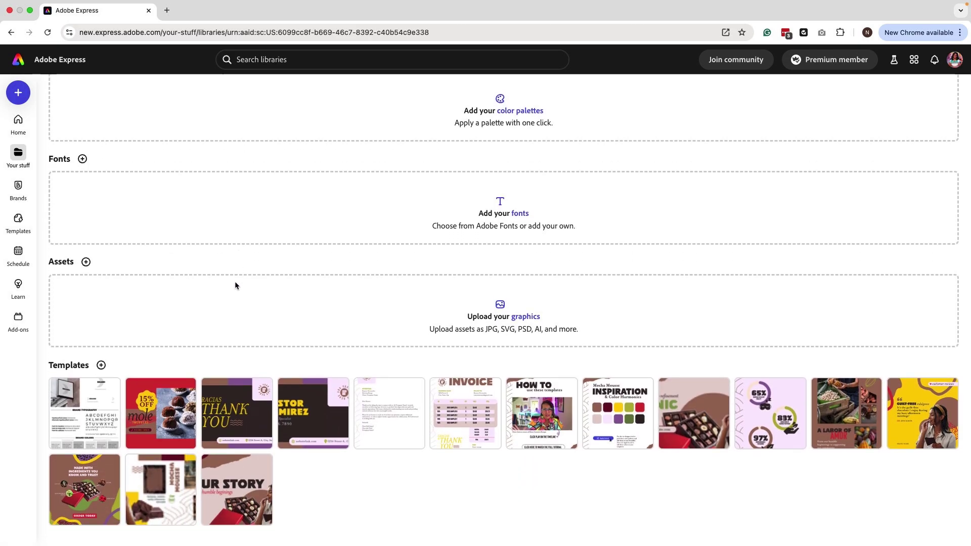
left_click(241, 498)
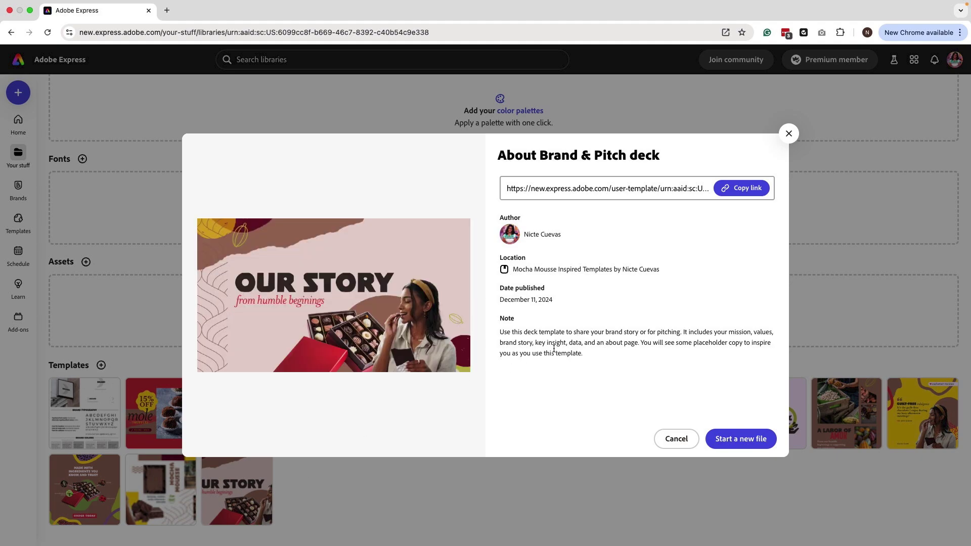
left_click(741, 439)
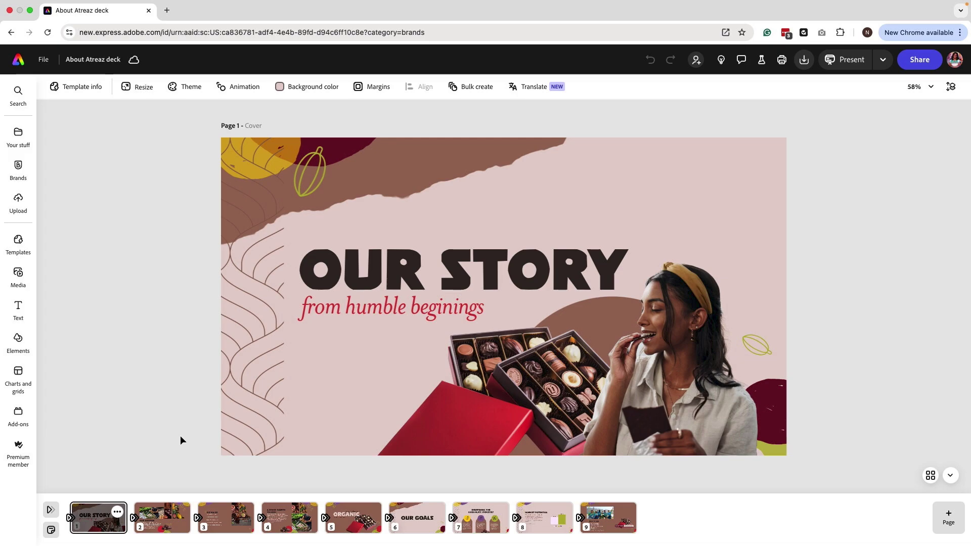
- Browse the pages and delete page 4, A Story Worth Telling, from the deck
left_click(161, 520)
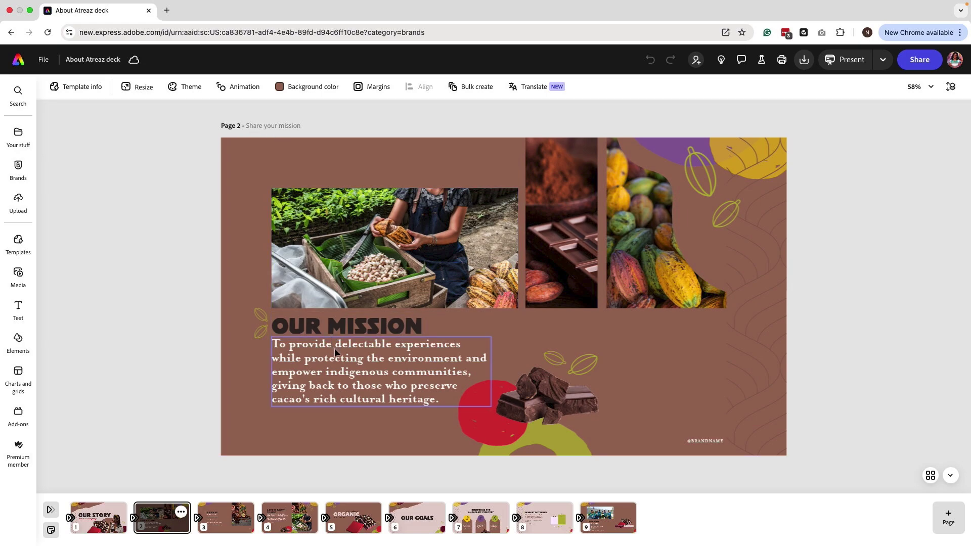
left_click(226, 518)
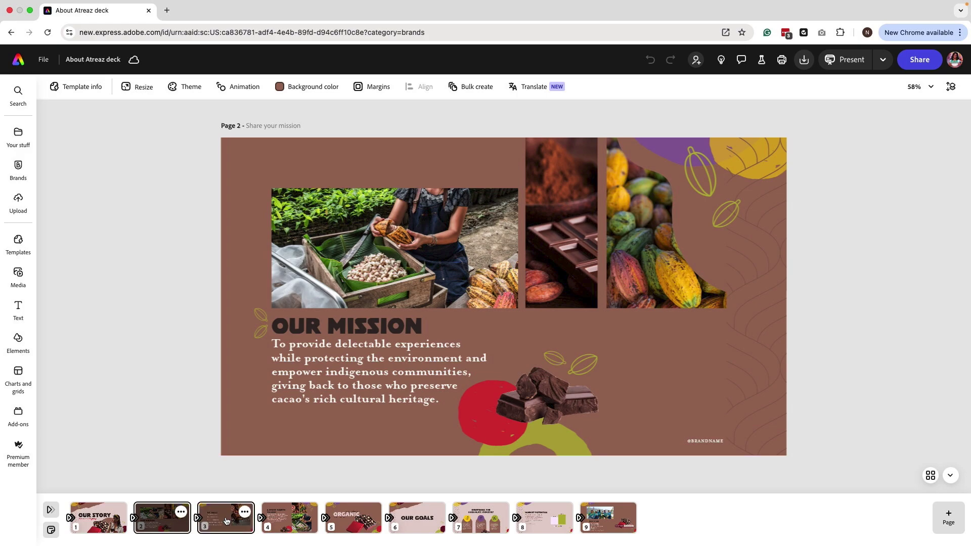
left_click(292, 526)
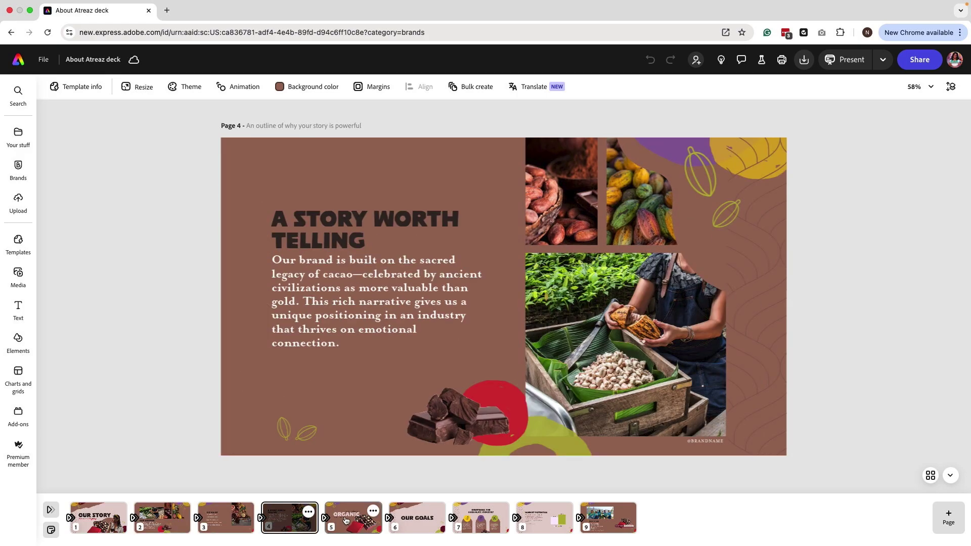
left_click(308, 513)
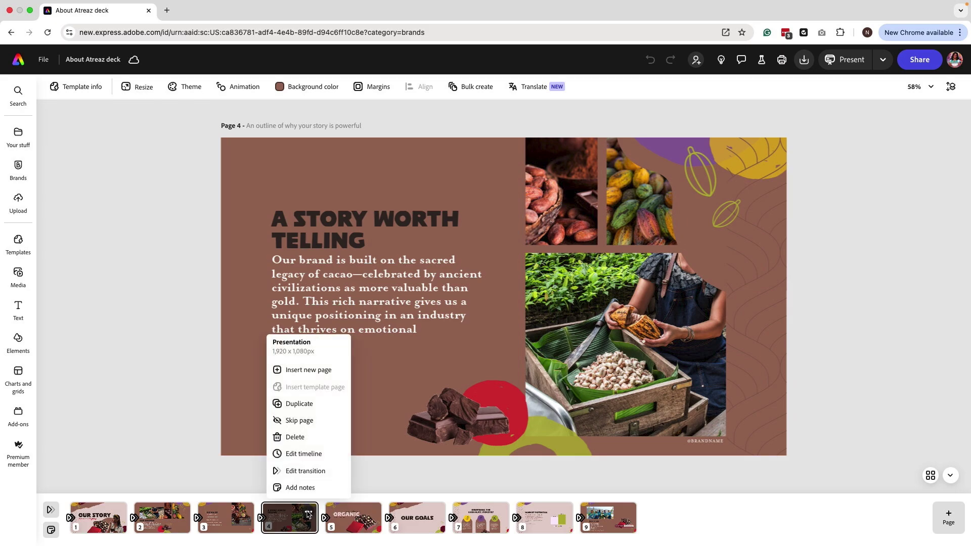
left_click(296, 438)
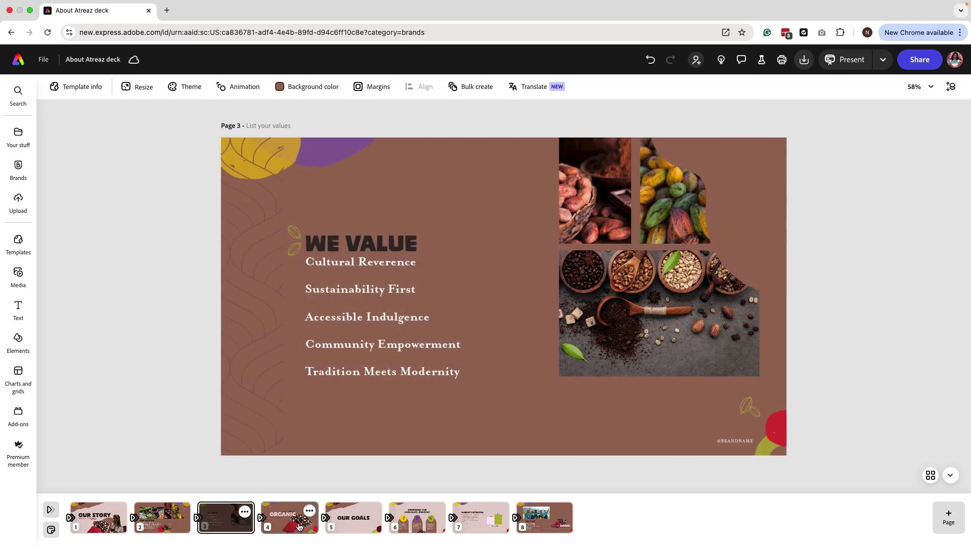
left_click(345, 523)
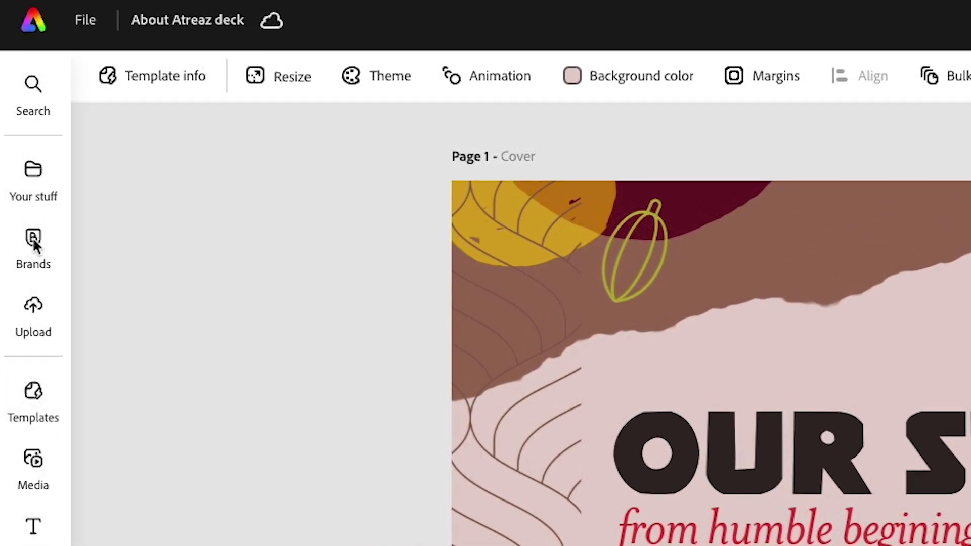
- Apply the Atreaz Tours brand to every page, cycling to its green colour variation
left_click(33, 239)
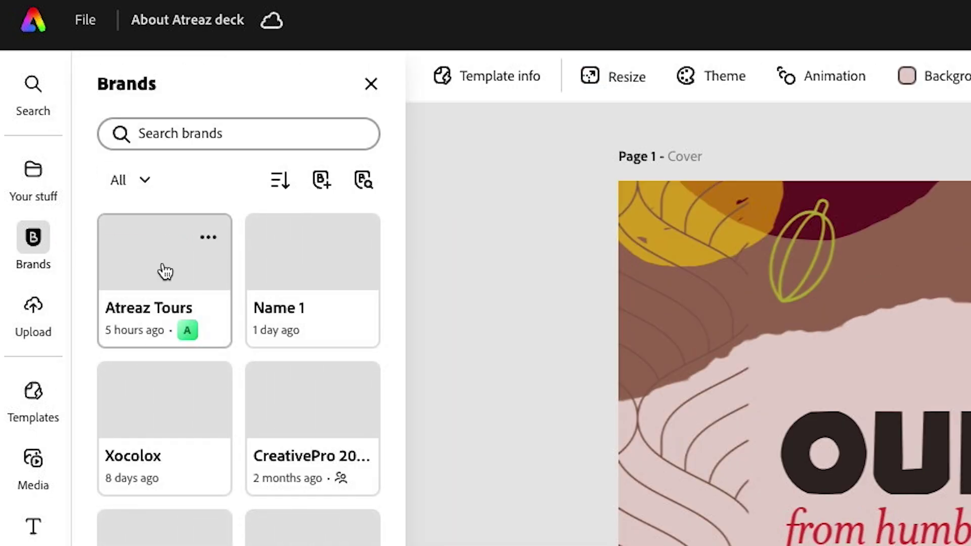
left_click(165, 272)
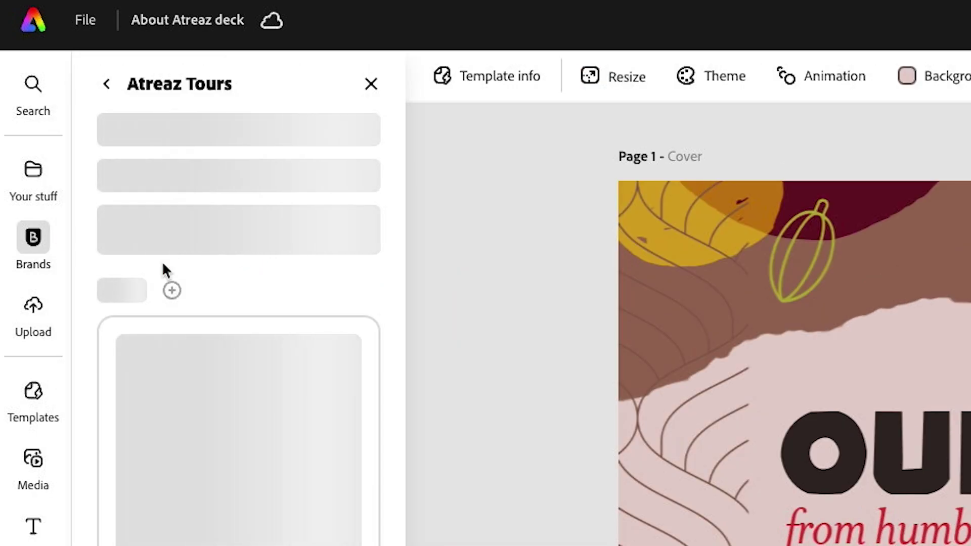
left_click(272, 135)
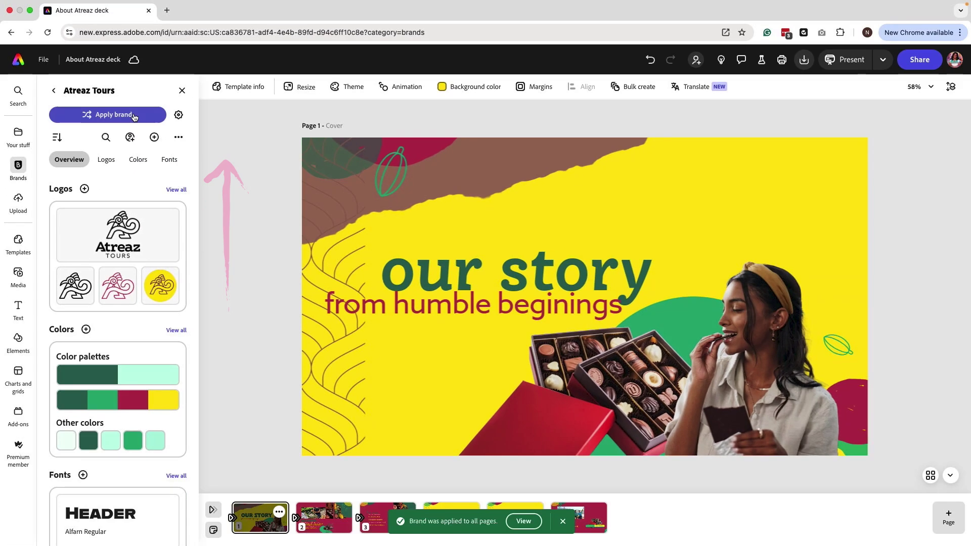
left_click(135, 117)
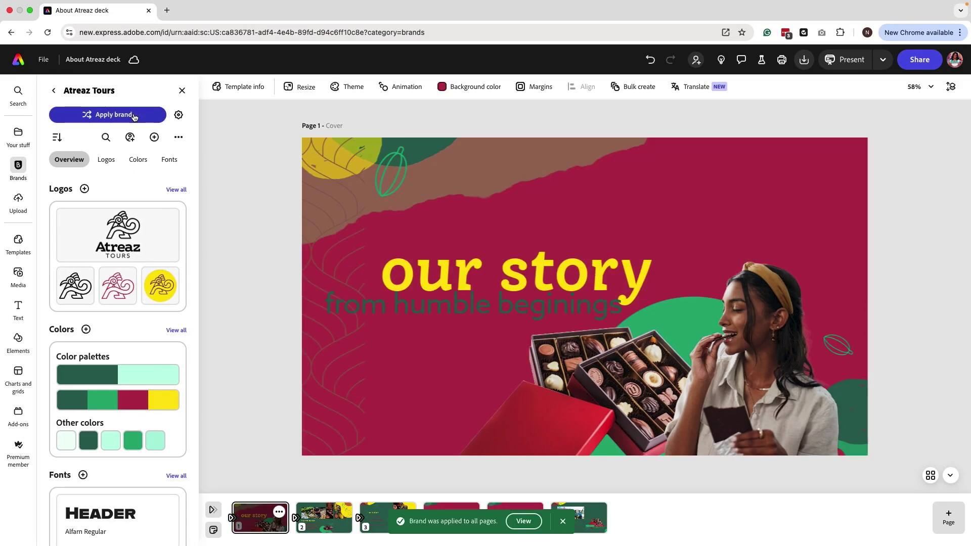
left_click(135, 116)
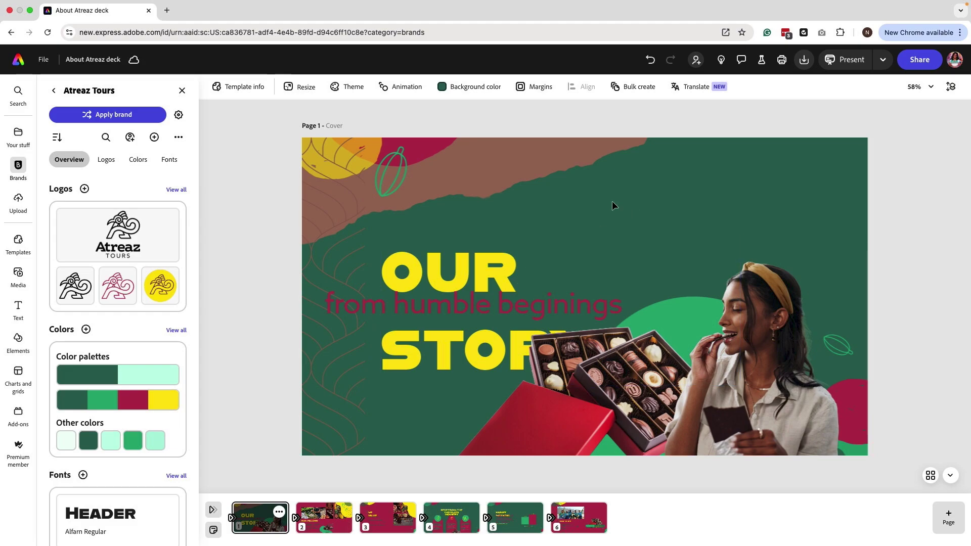
- Delete the cover's leaf outline icon and the box of chocolates image
left_click(402, 174)
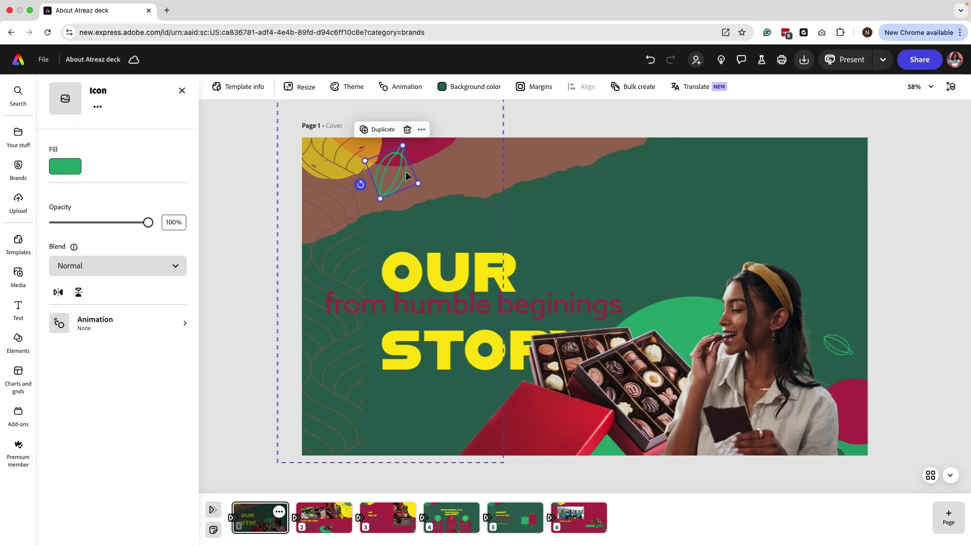
key("Delete")
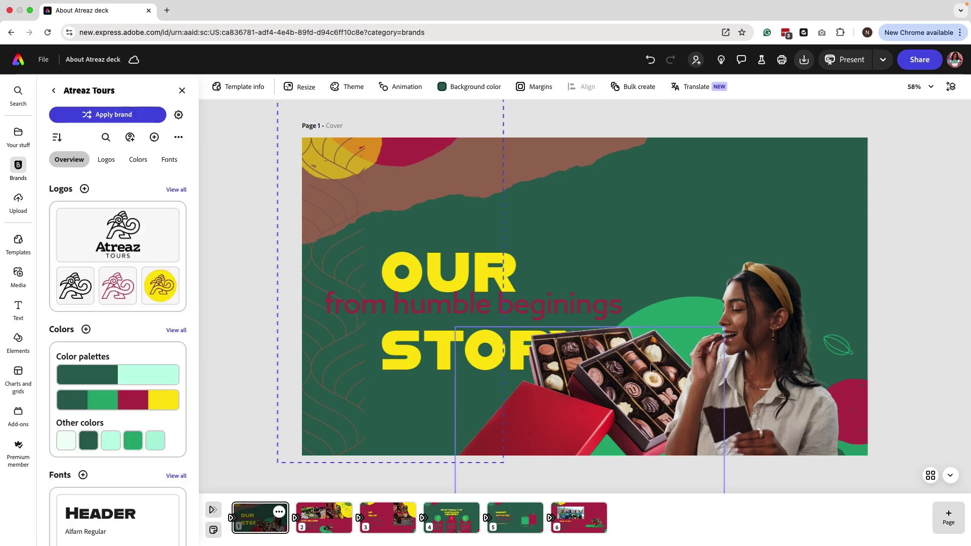
left_click(608, 401)
key("Delete")
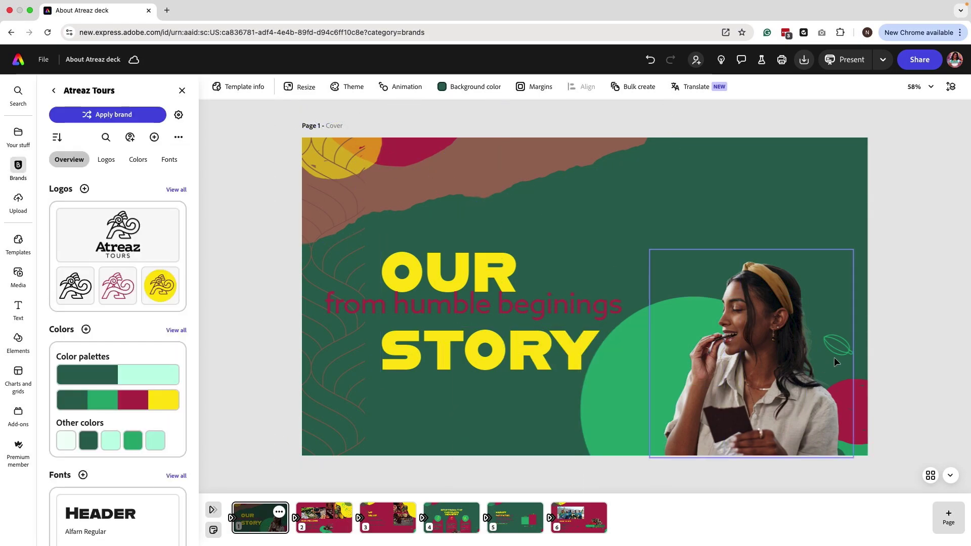
- In the Layers list, delete the small leaf layer, then undo that deletion
left_click(846, 348)
left_click(951, 86)
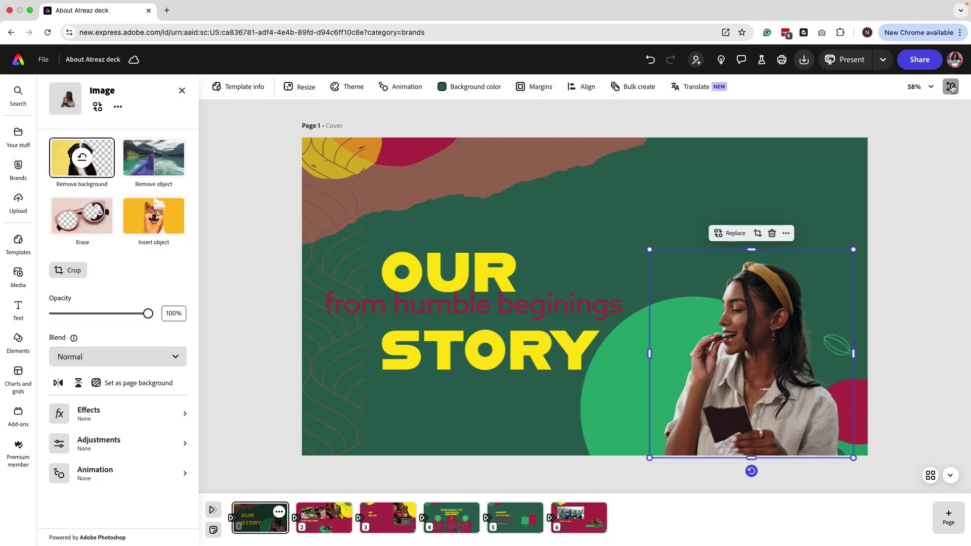
key("Escape")
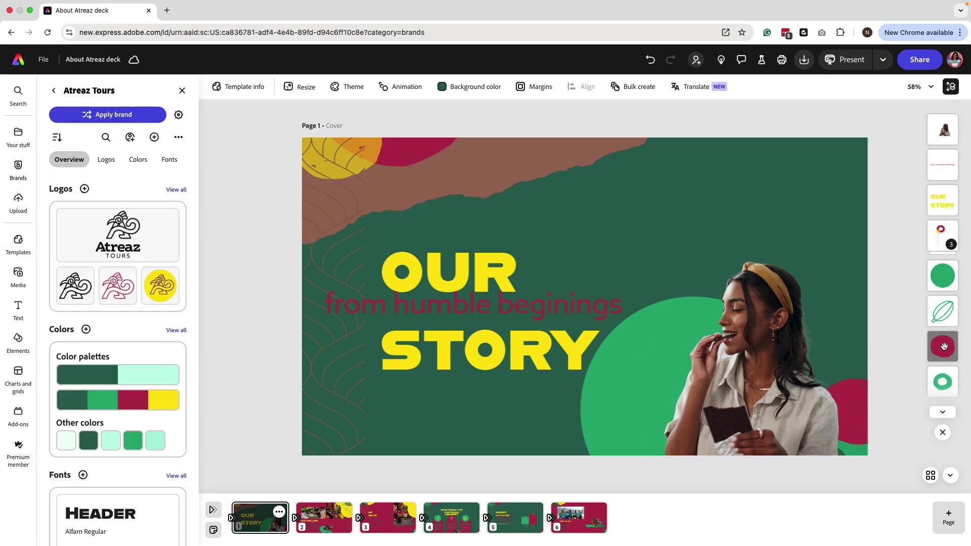
left_click(942, 320)
key("Delete")
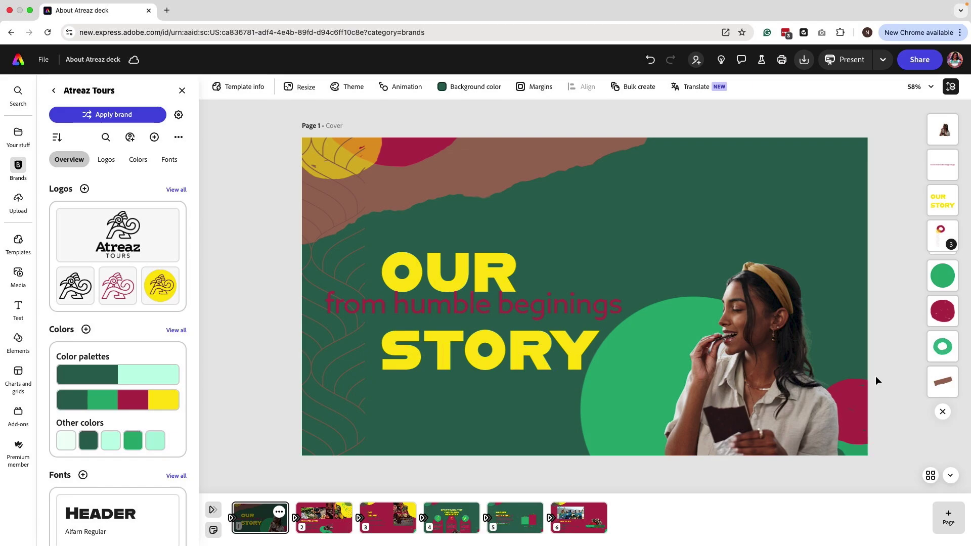
key("super+z")
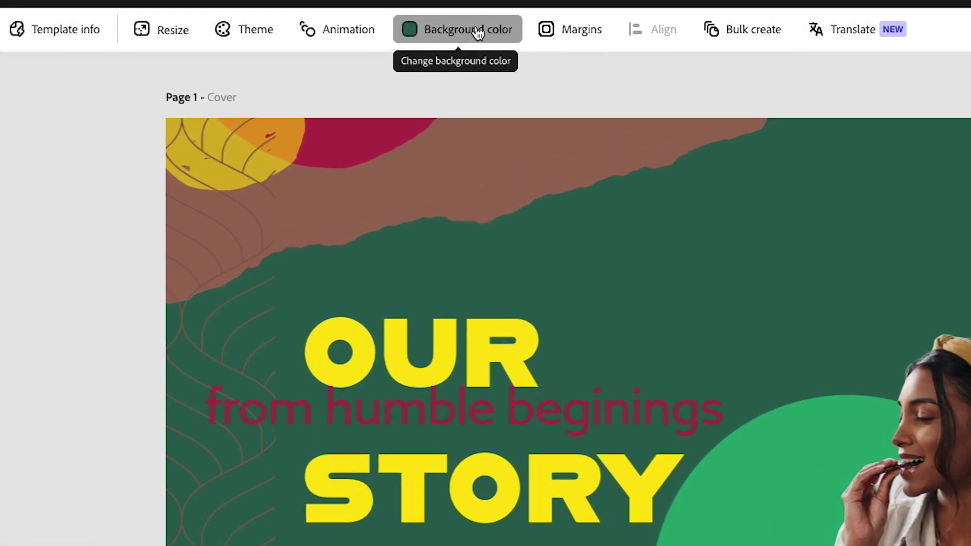
- Set the cover's page background to the brand's dark green
left_click(479, 72)
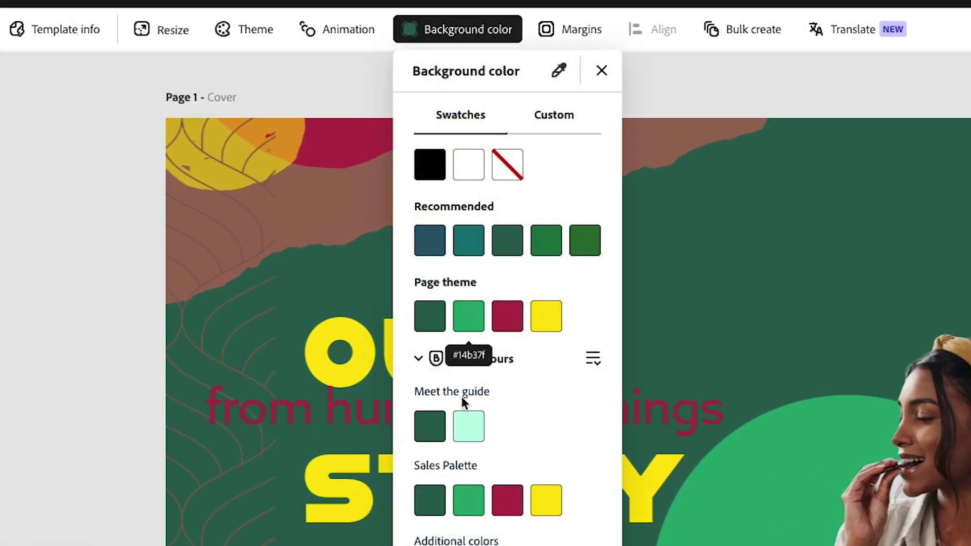
left_click(433, 504)
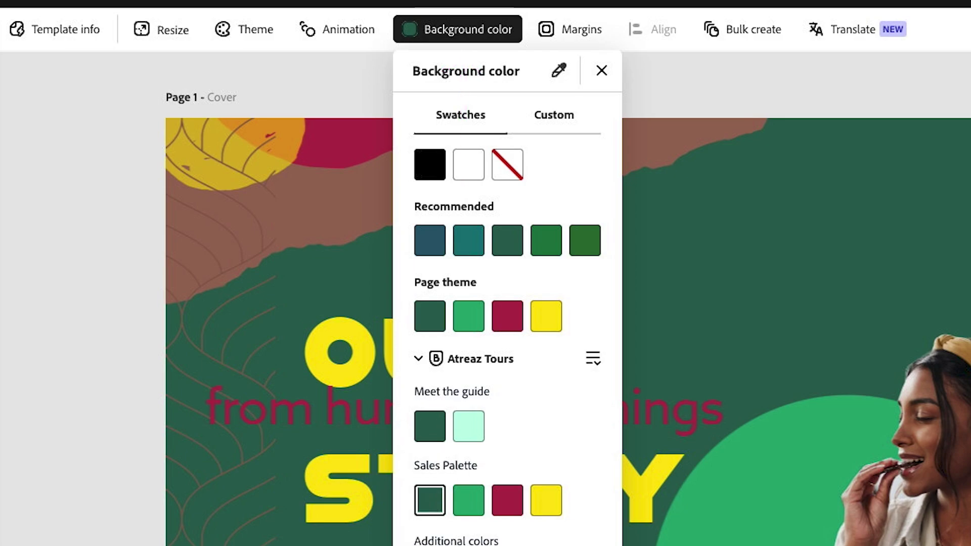
key("Escape")
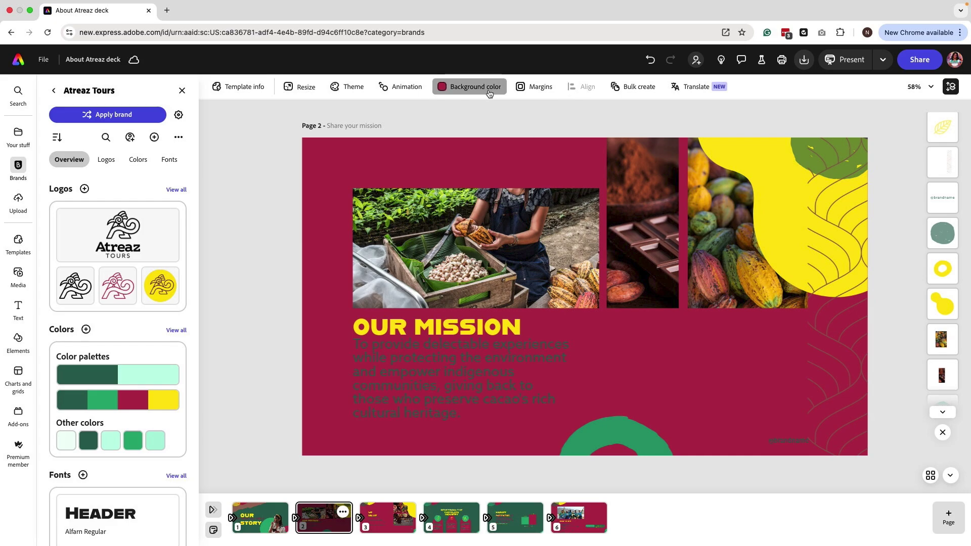
- Change the Our Mission page background to light mint
left_click(486, 88)
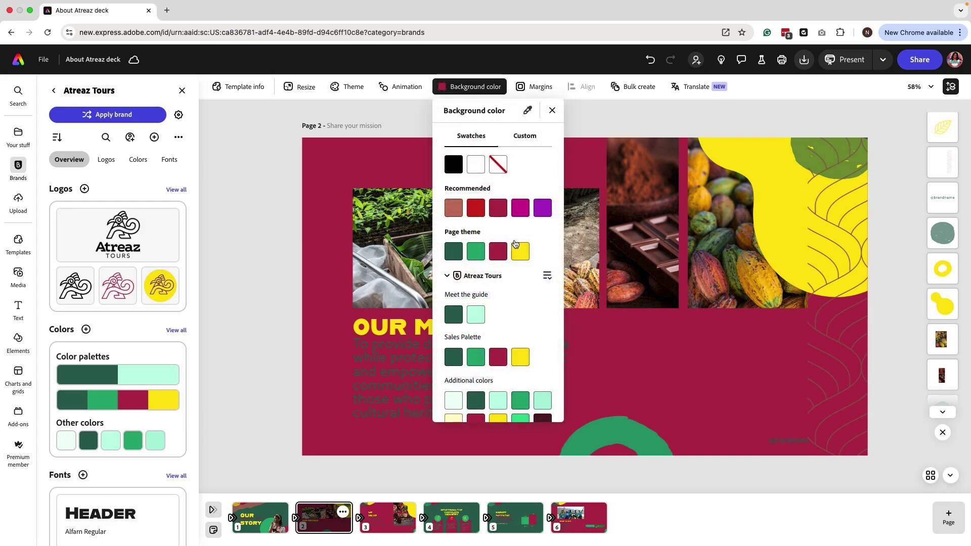
left_click(445, 400)
left_click(278, 348)
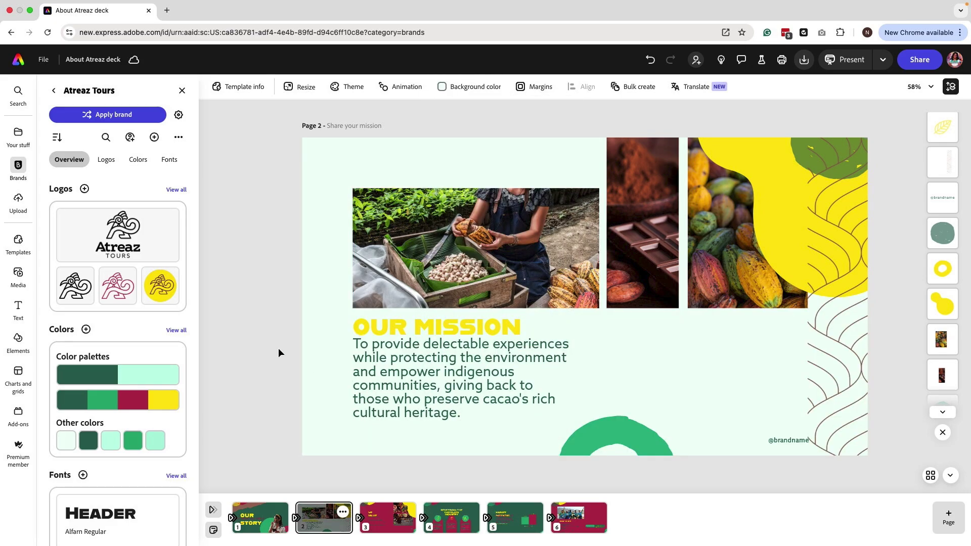
- Make the OUR MISSION heading crimson and open the body text's fill colours
left_click(475, 327)
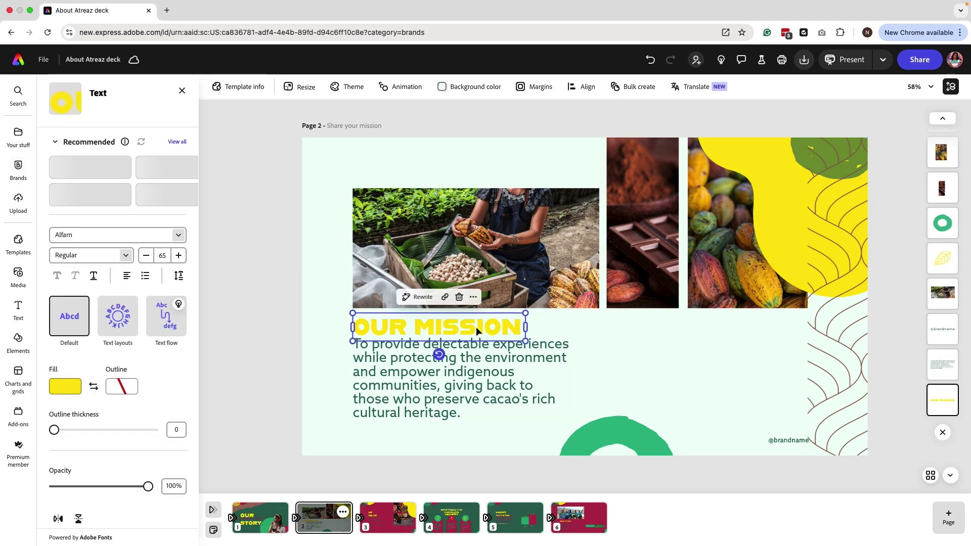
left_click(75, 389)
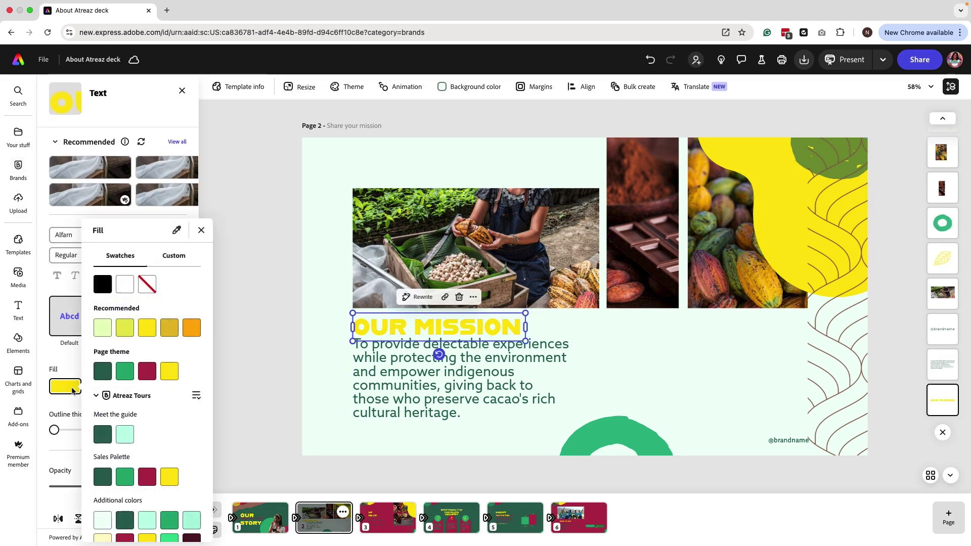
left_click(147, 477)
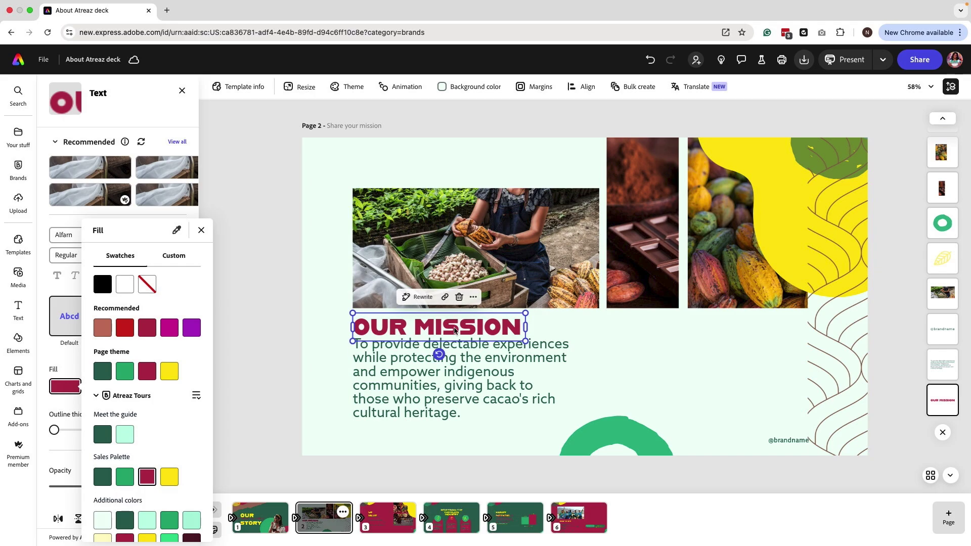
key("Escape")
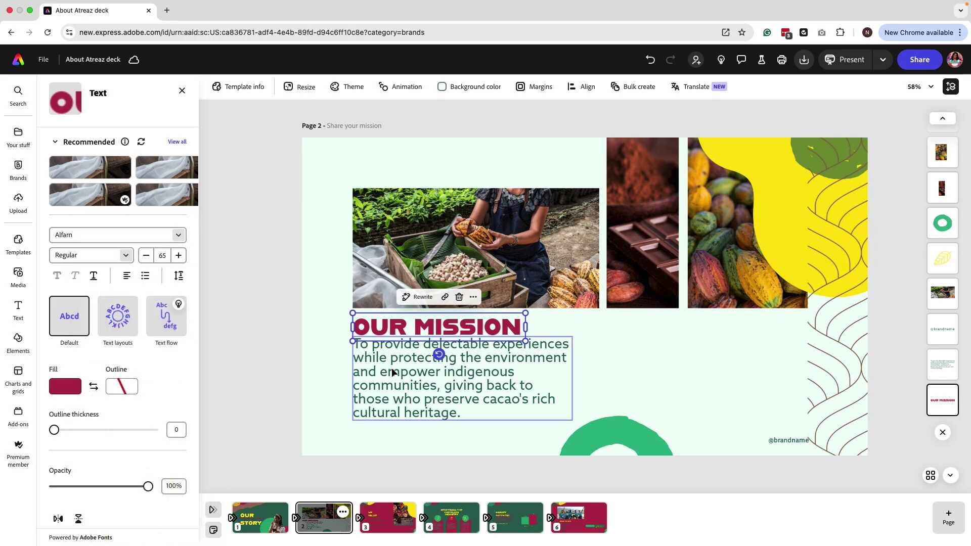
left_click(393, 373)
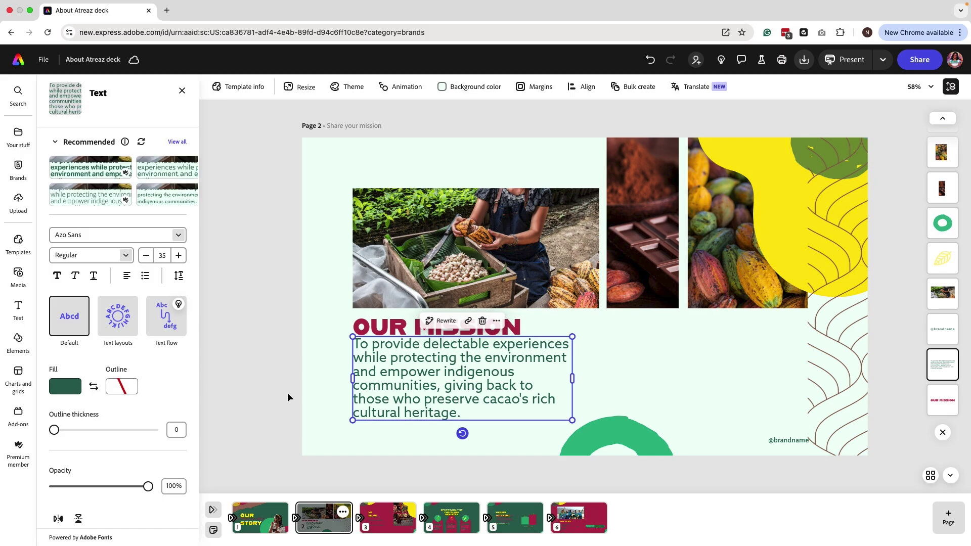
left_click(375, 326)
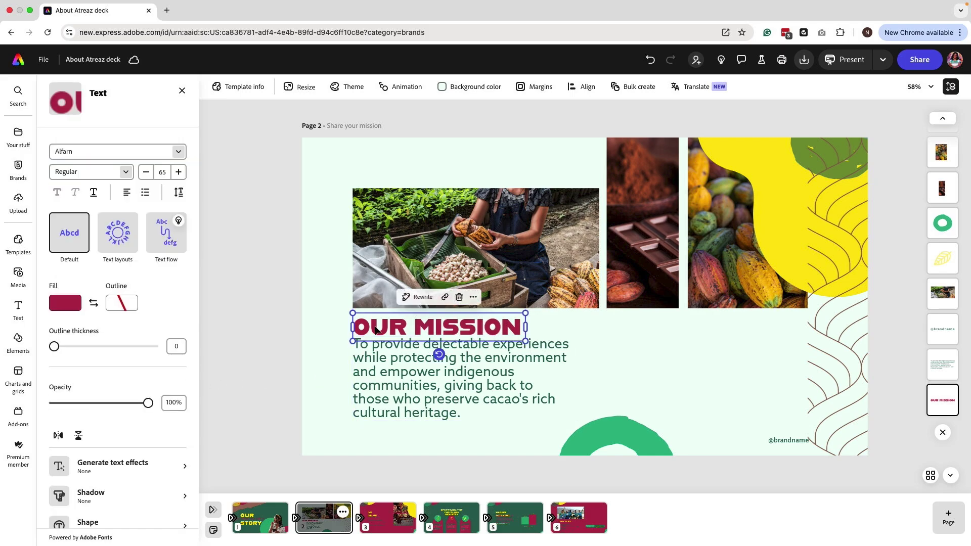
left_click(388, 367)
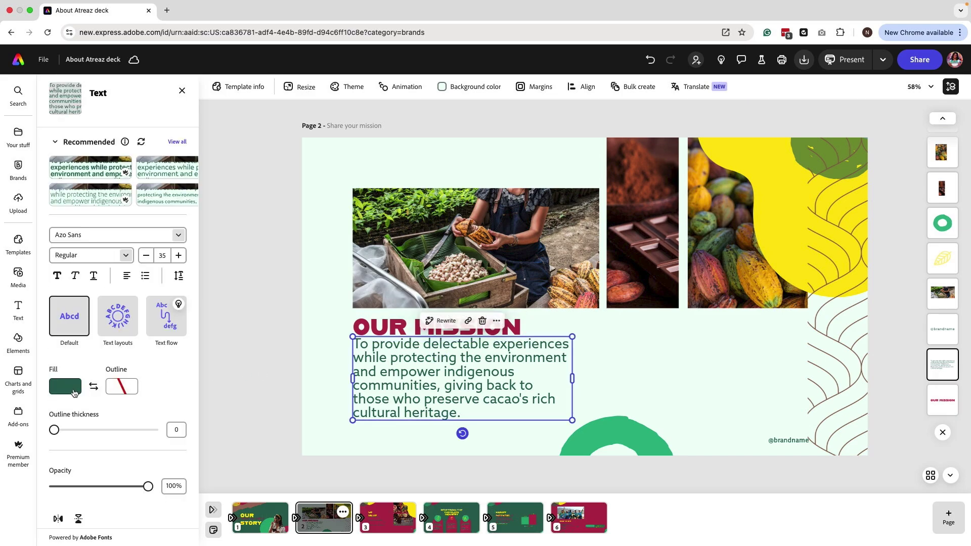
left_click(76, 389)
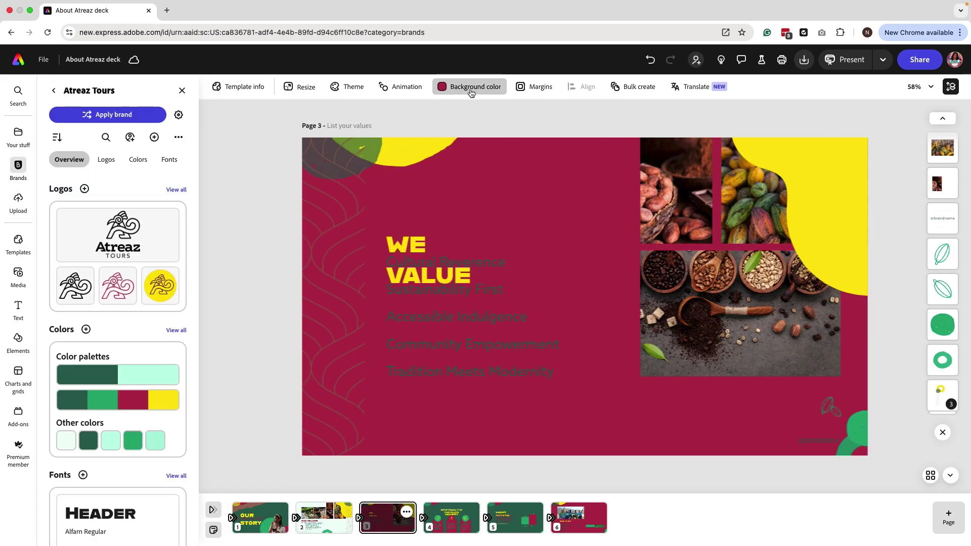
- Give page 3 a light mint background and select its WE VALUE heading
left_click(471, 87)
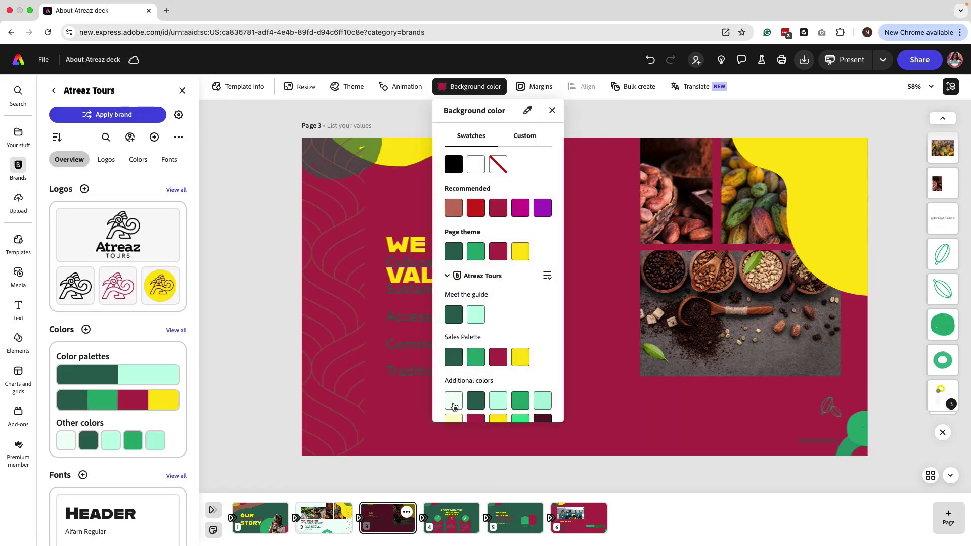
left_click(454, 400)
left_click(414, 239)
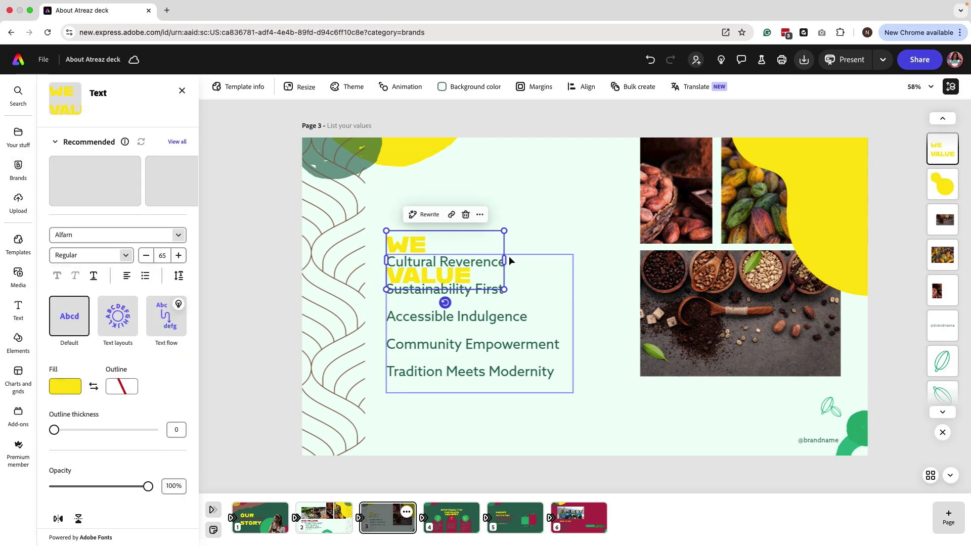
- Widen the WE VALUE heading onto one line and make it crimson
left_click_drag(523, 255, 540, 244)
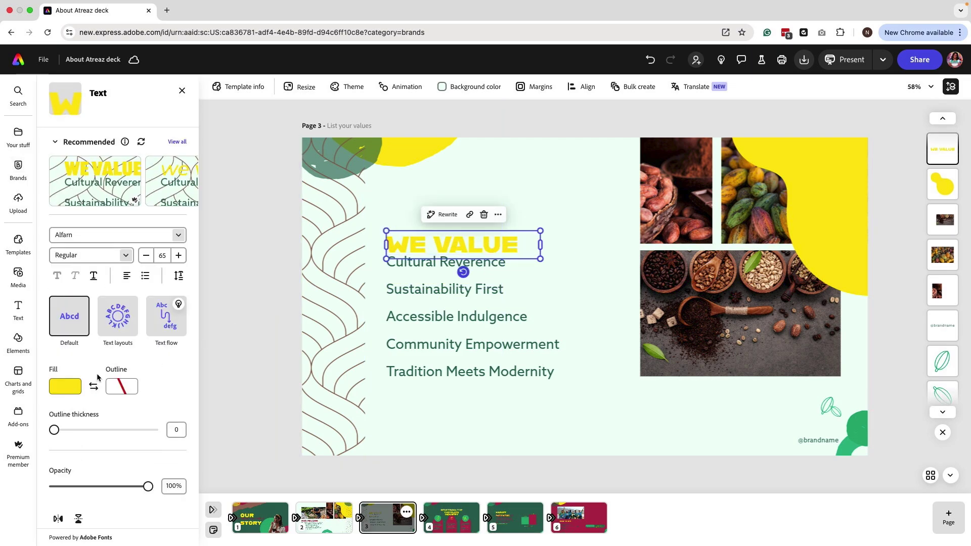
left_click(64, 387)
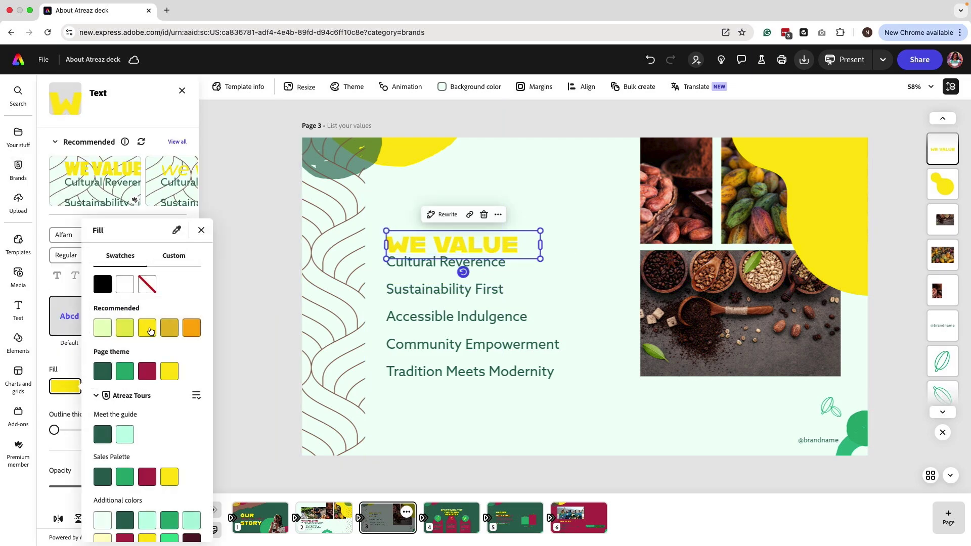
left_click(152, 375)
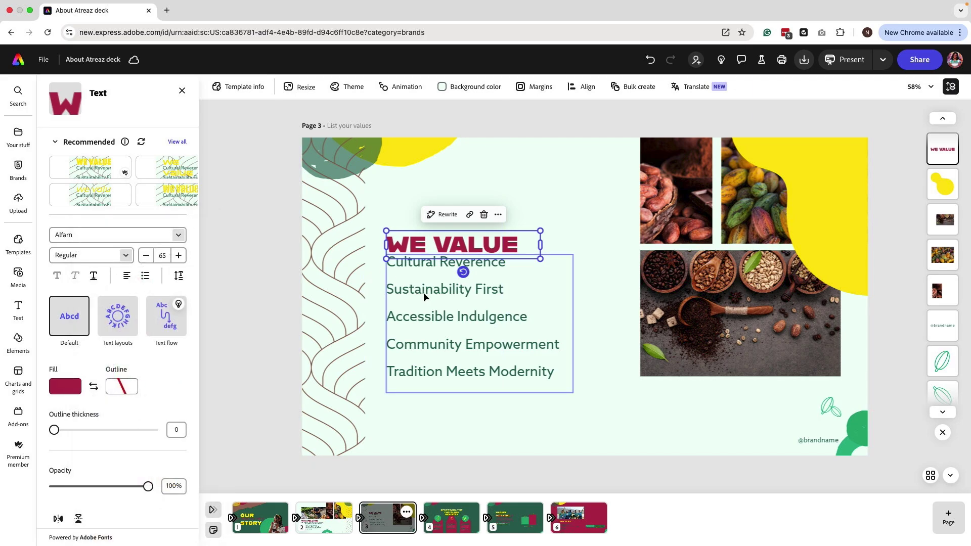
left_click(451, 517)
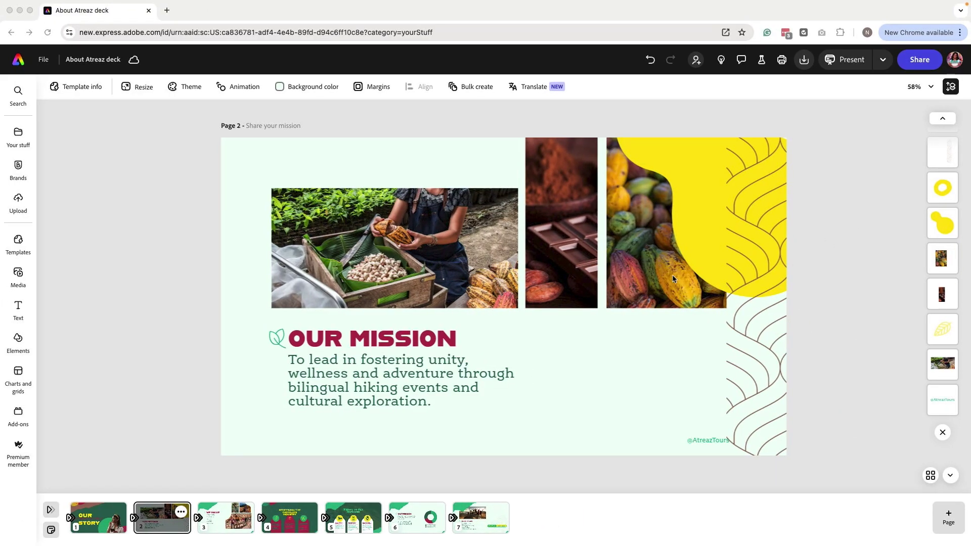
- Replace the left cacao photo with a hiking photo from the Atreaz Tours stock library
left_click(466, 212)
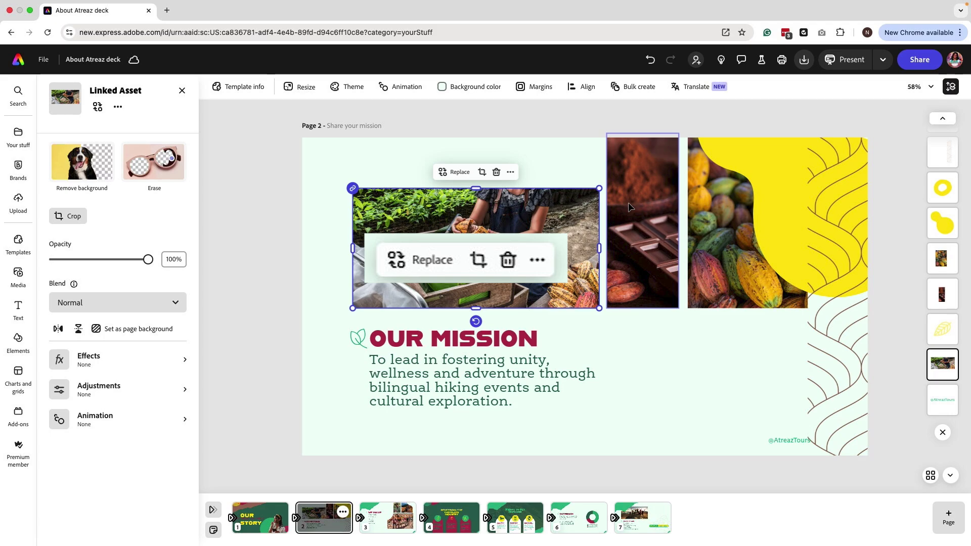
left_click(460, 172)
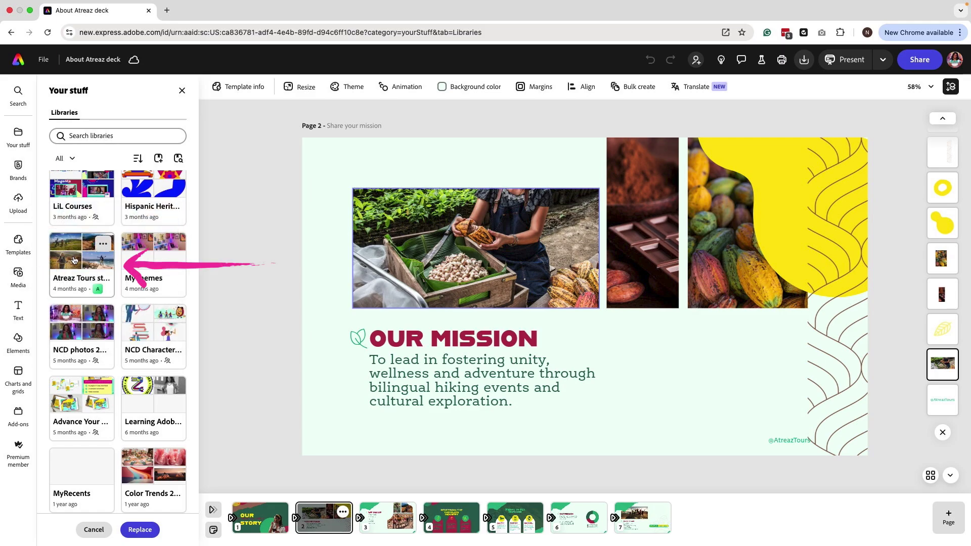
left_click(73, 260)
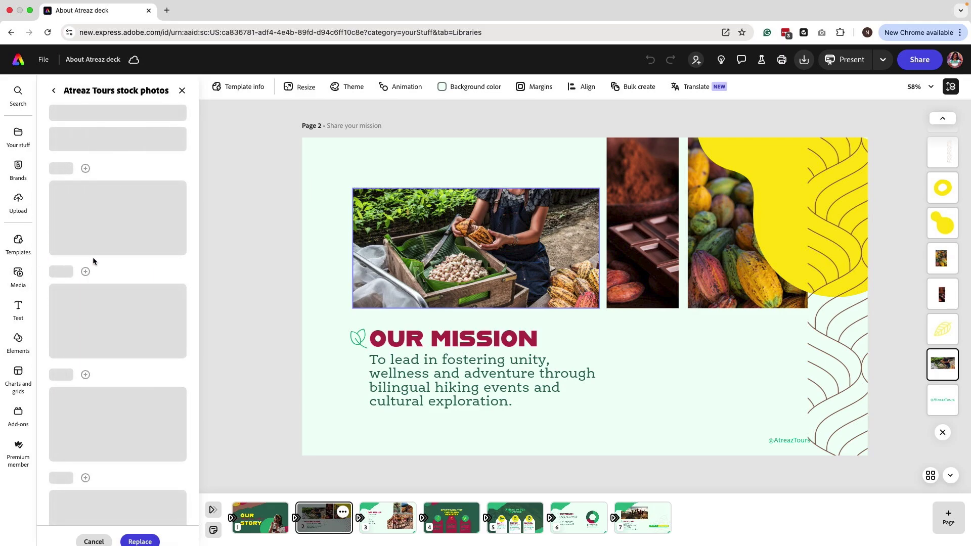
scroll(102, 267, "down", 10)
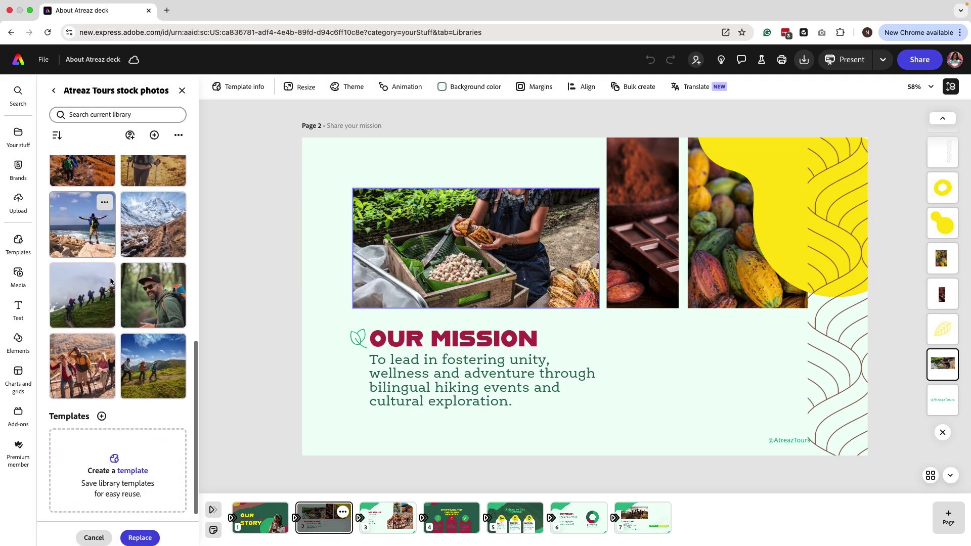
scroll(111, 281, "up", 2)
left_click_drag(91, 212, 454, 228)
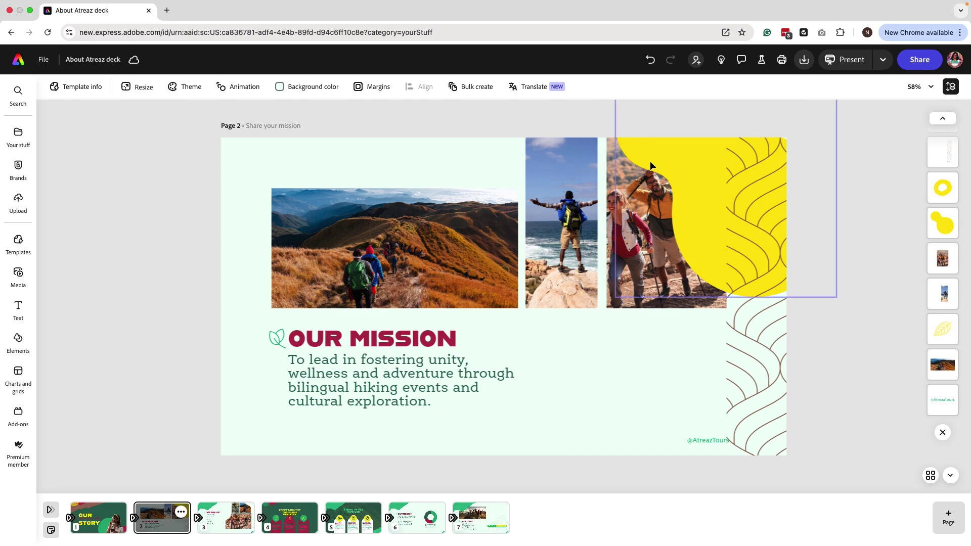
left_click(650, 161)
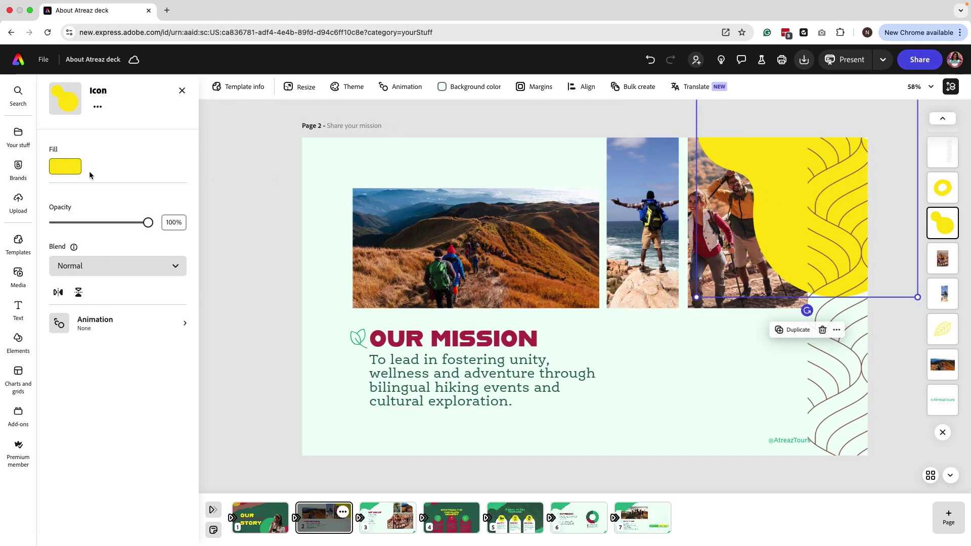
- Recolour the yellow blob pale mint and shift it to the right
left_click(75, 170)
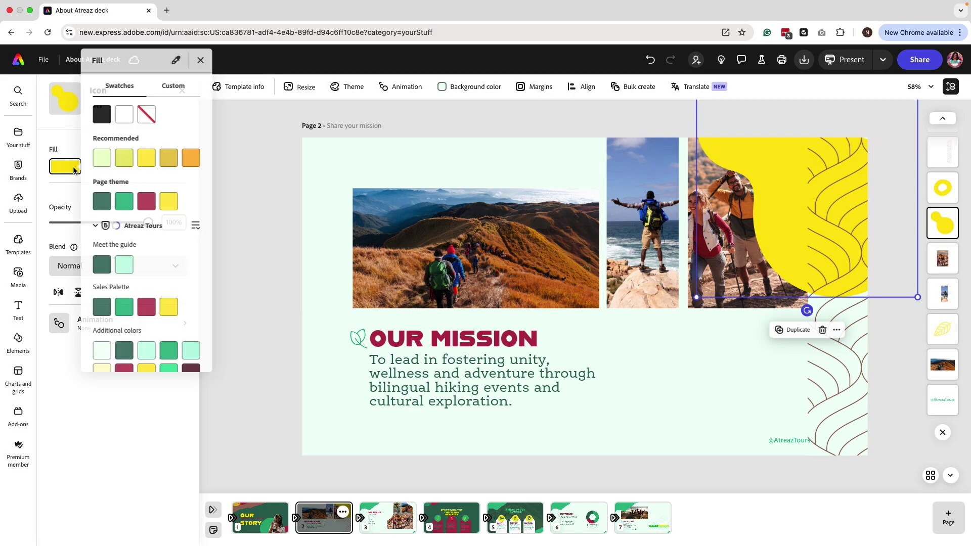
left_click(102, 350)
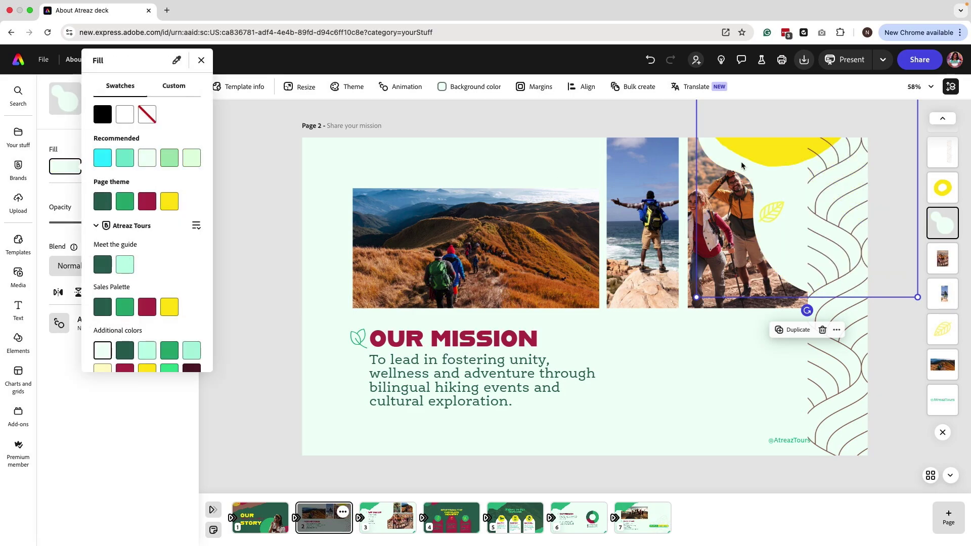
left_click_drag(749, 159, 764, 166)
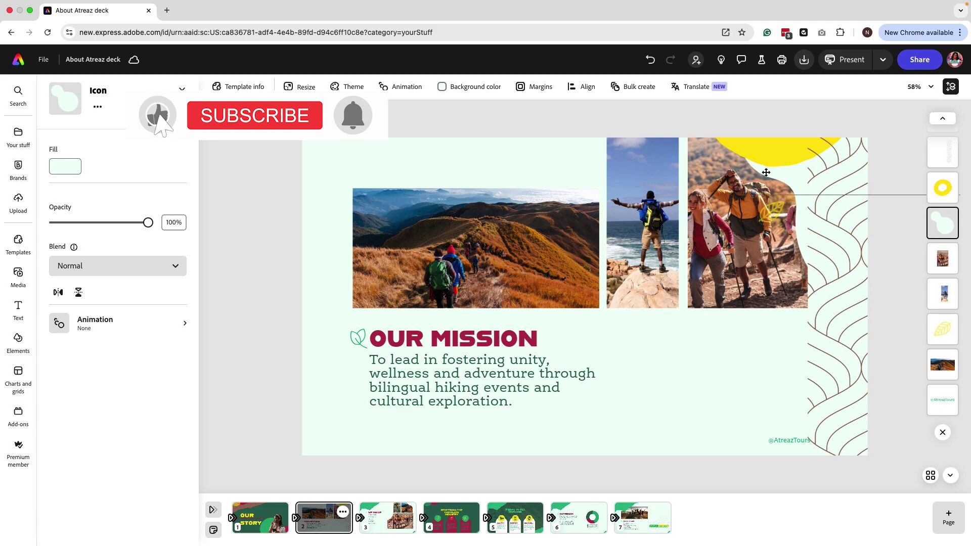
- Delete the other yellow blob, nudge the mint blob right, and select the brown wave pattern
left_click(735, 145)
key("Delete")
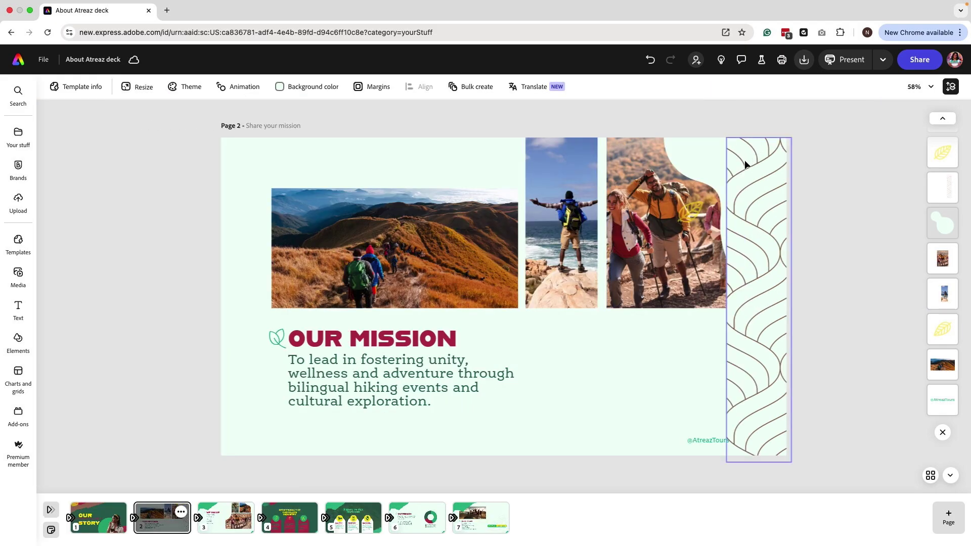
left_click(706, 160)
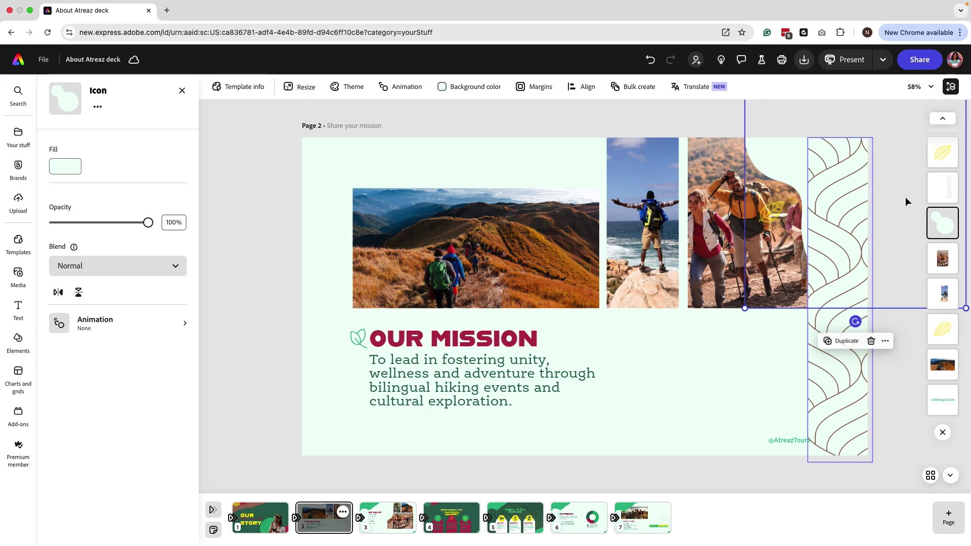
left_click_drag(784, 155, 787, 151)
left_click(830, 228)
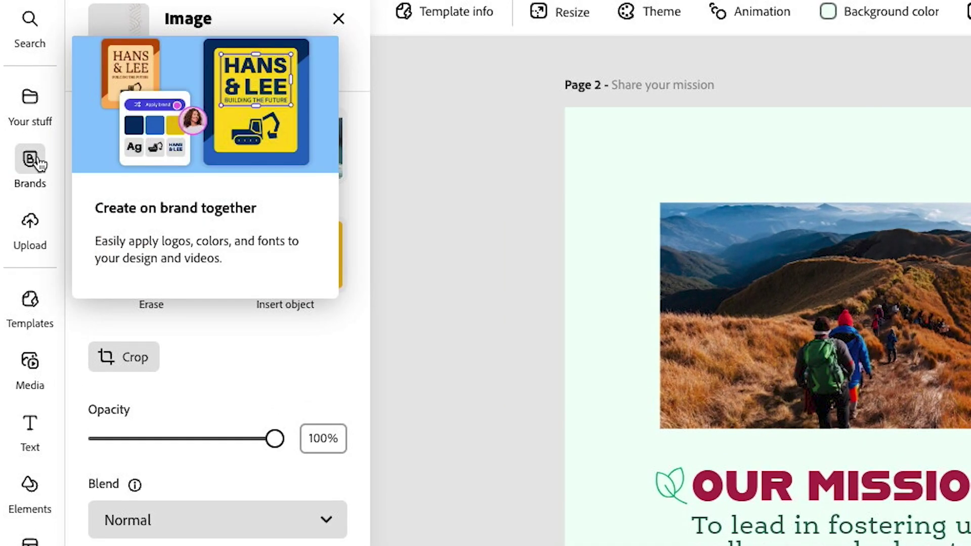
left_click(22, 166)
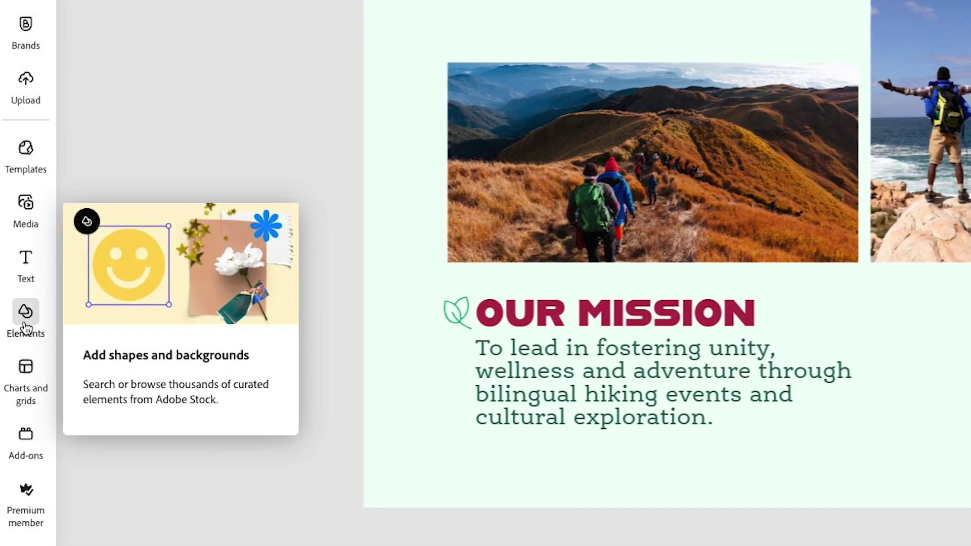
- Add the grey torn-paper element from a 'torn paper edge' search and move it above the hiking photo
left_click(18, 338)
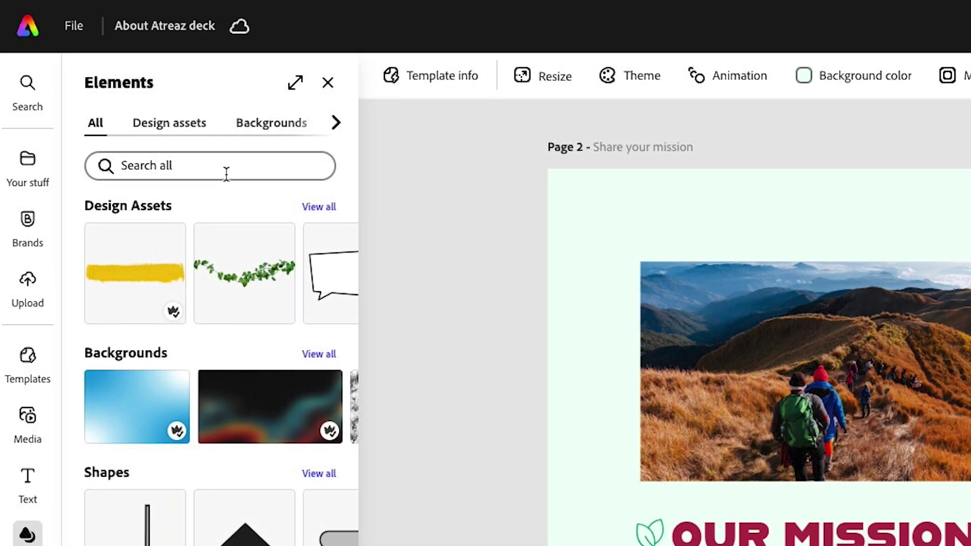
left_click(227, 10)
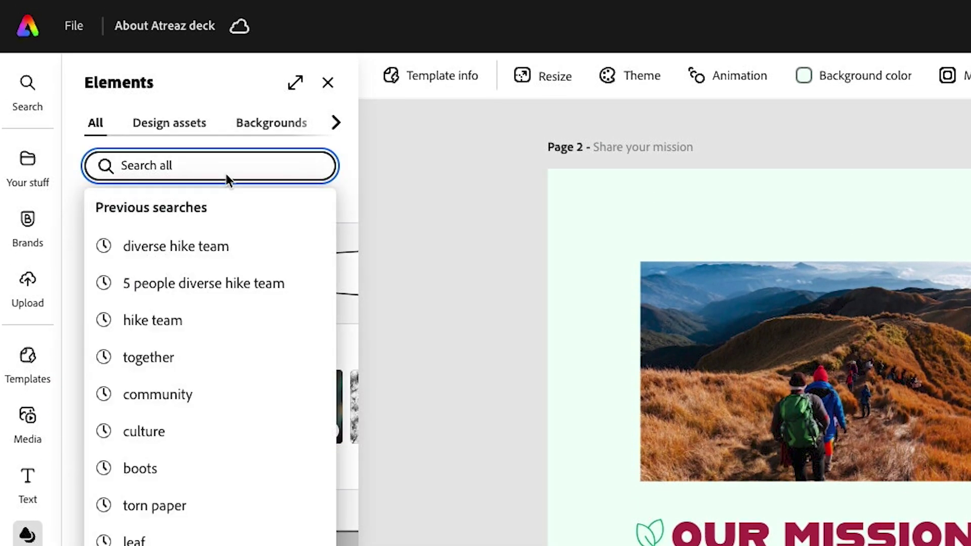
type("torn")
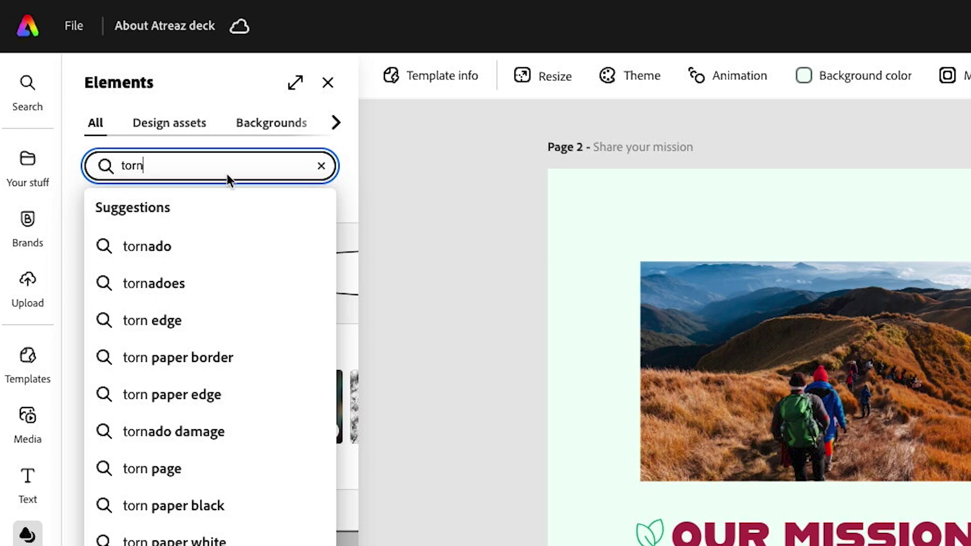
type("pa")
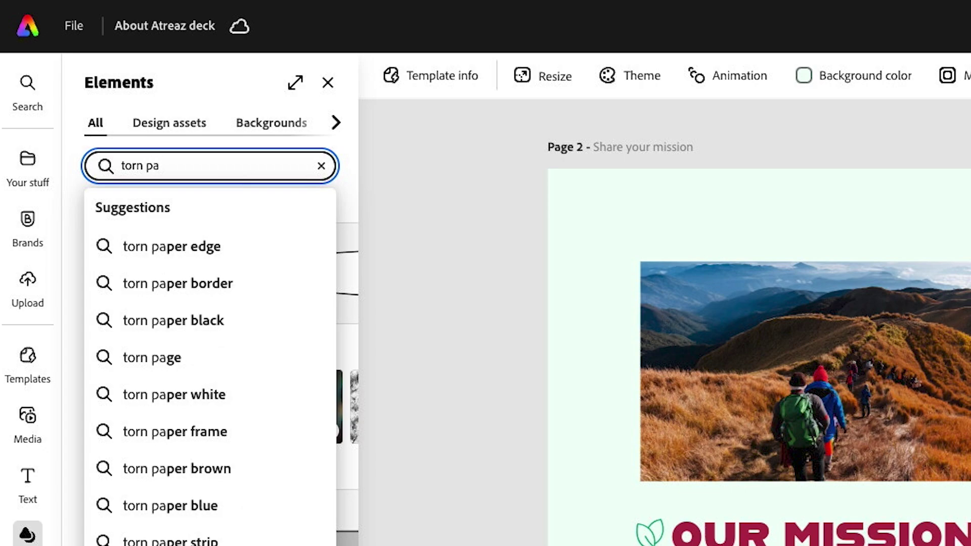
left_click(218, 248)
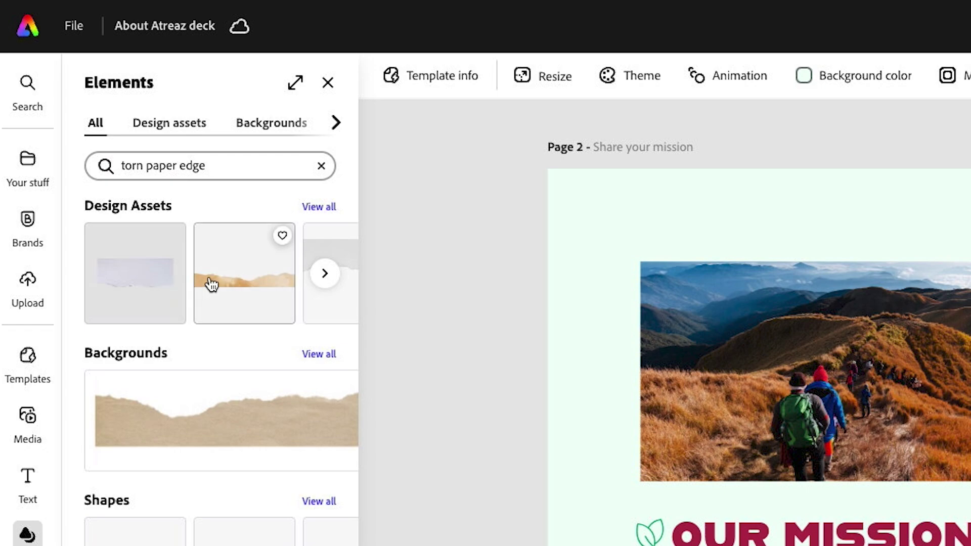
left_click(324, 274)
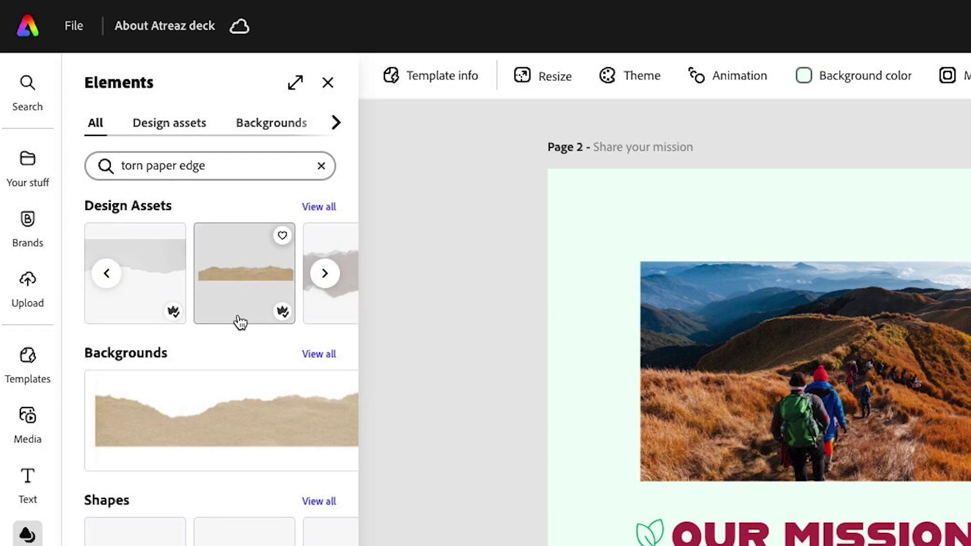
left_click(335, 289)
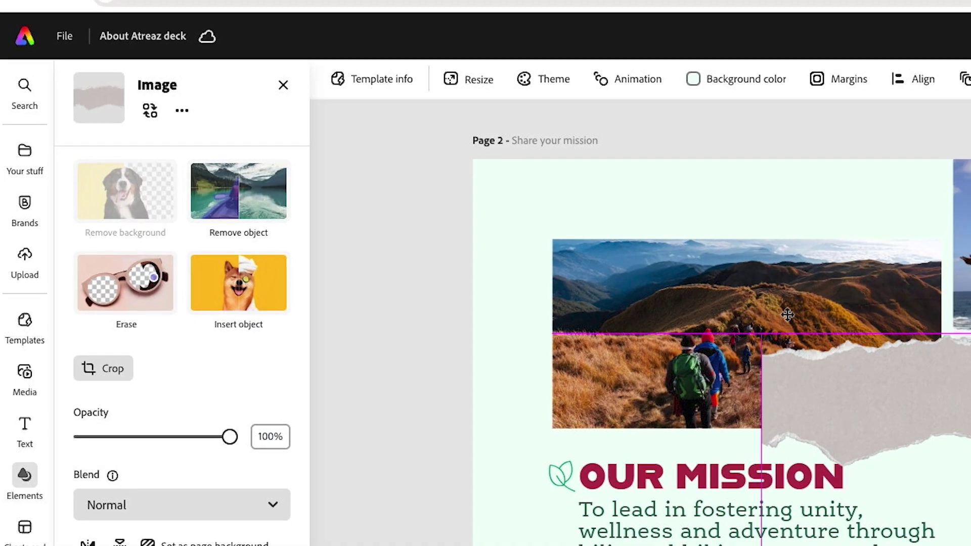
left_click_drag(526, 283, 414, 185)
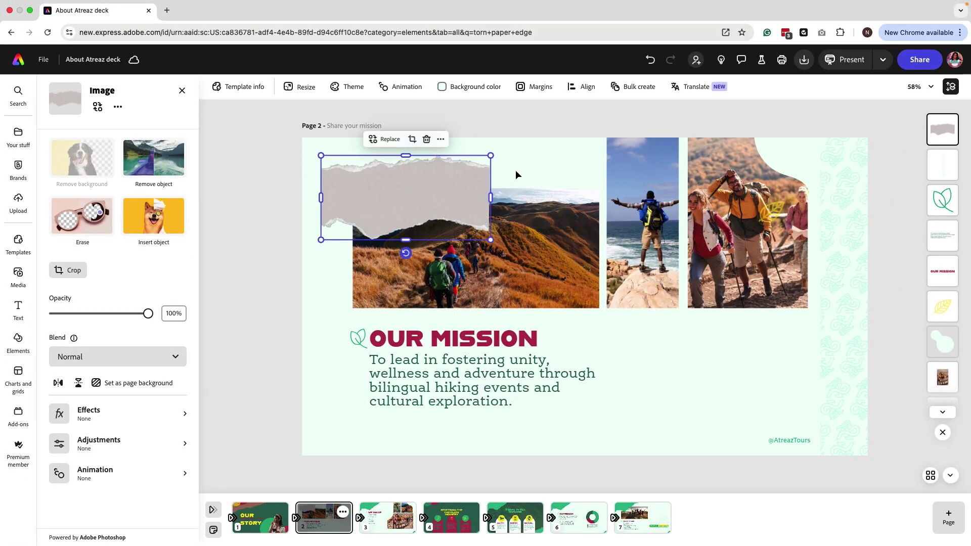
- Rotate the grey torn paper counterclockwise and stretch it over the top of the left hiking photo
left_click_drag(406, 253, 430, 248)
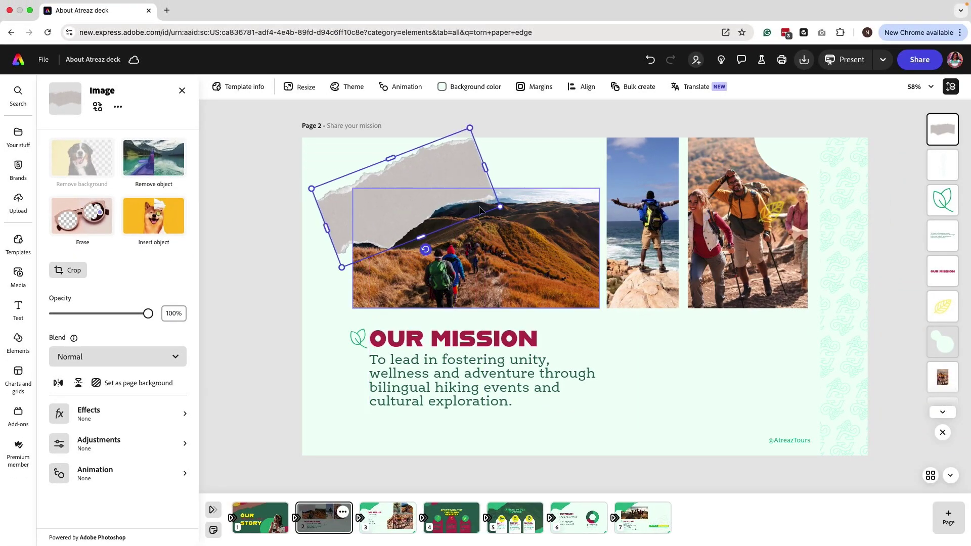
left_click_drag(488, 171, 556, 144)
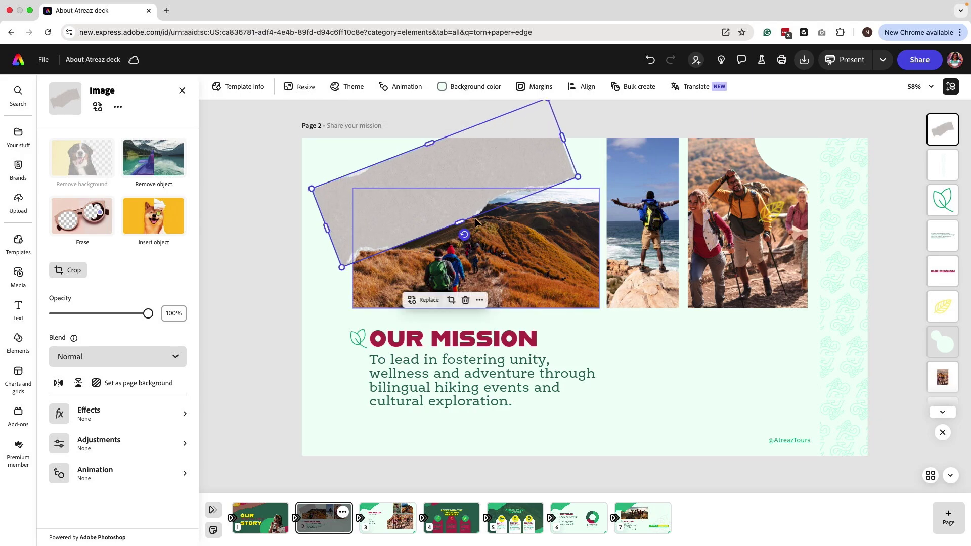
left_click_drag(456, 181, 411, 138)
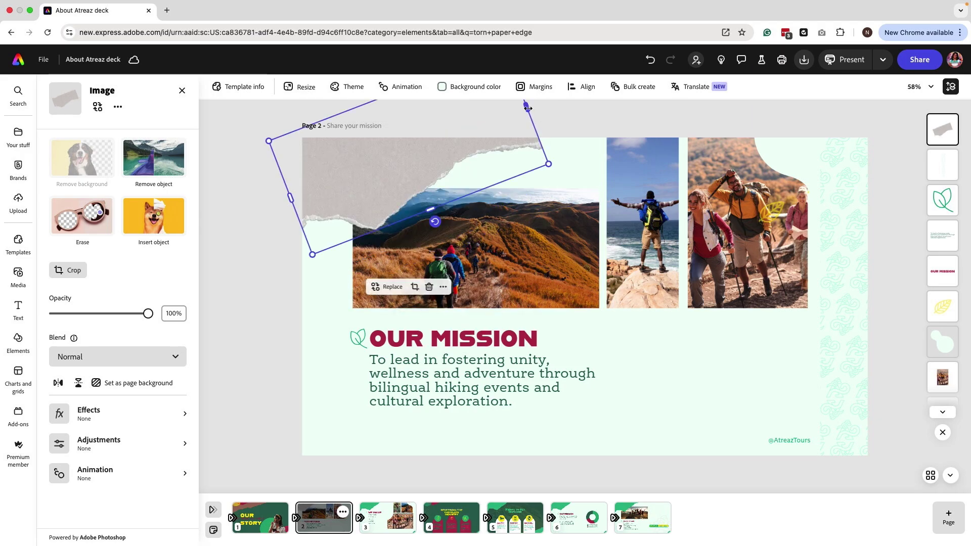
left_click_drag(527, 108, 572, 104)
left_click_drag(463, 166, 463, 170)
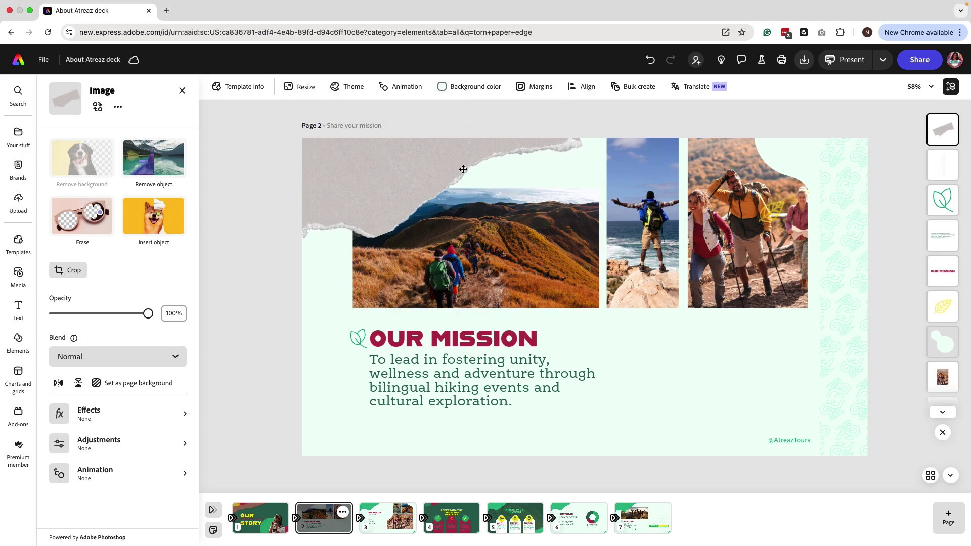
left_click_drag(592, 156, 566, 136)
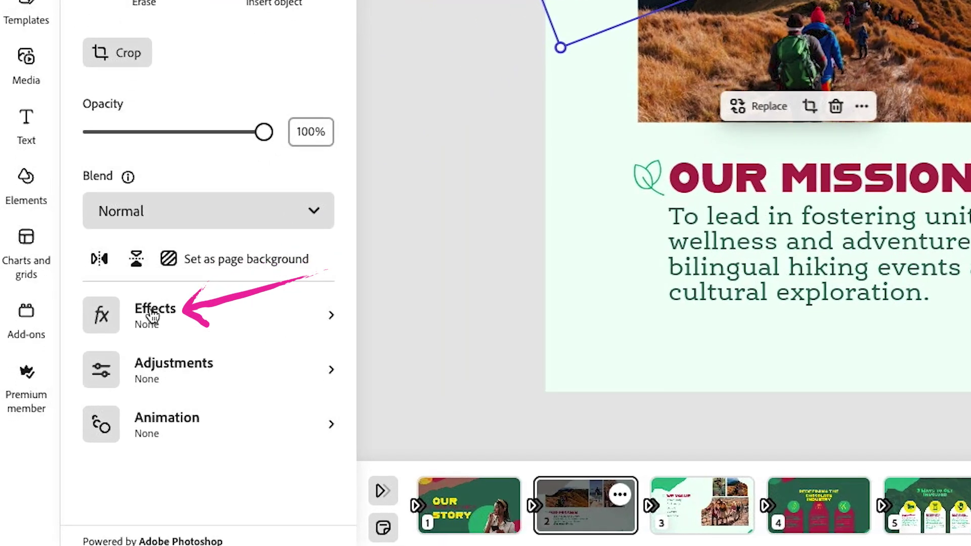
- Apply a Custom Duotone effect to the torn paper with a brand-palette shadow colour
left_click(89, 412)
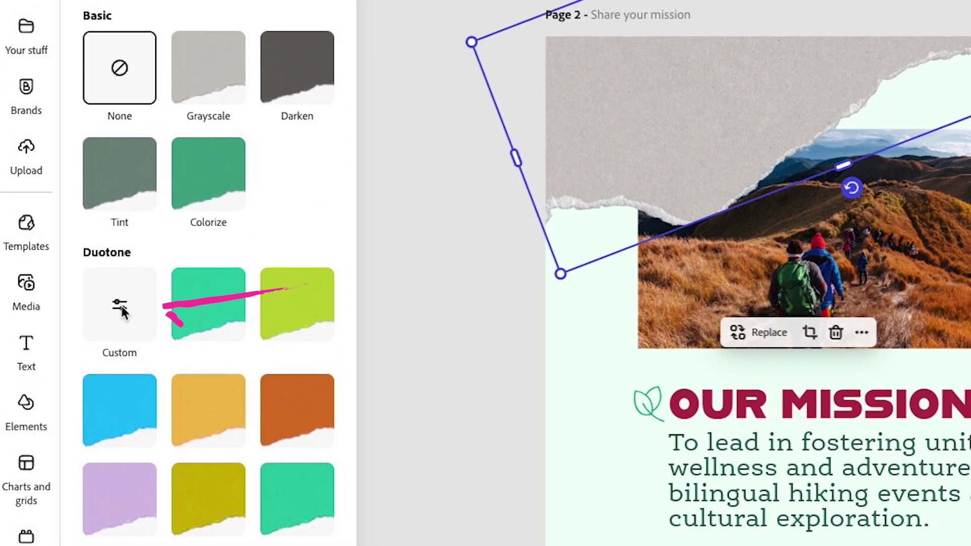
left_click(122, 312)
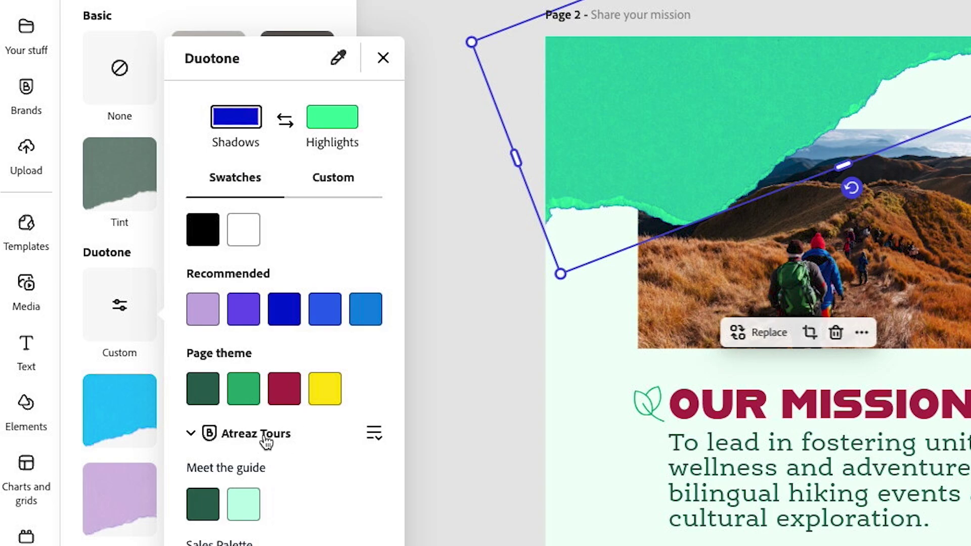
scroll(267, 443, "down", 4)
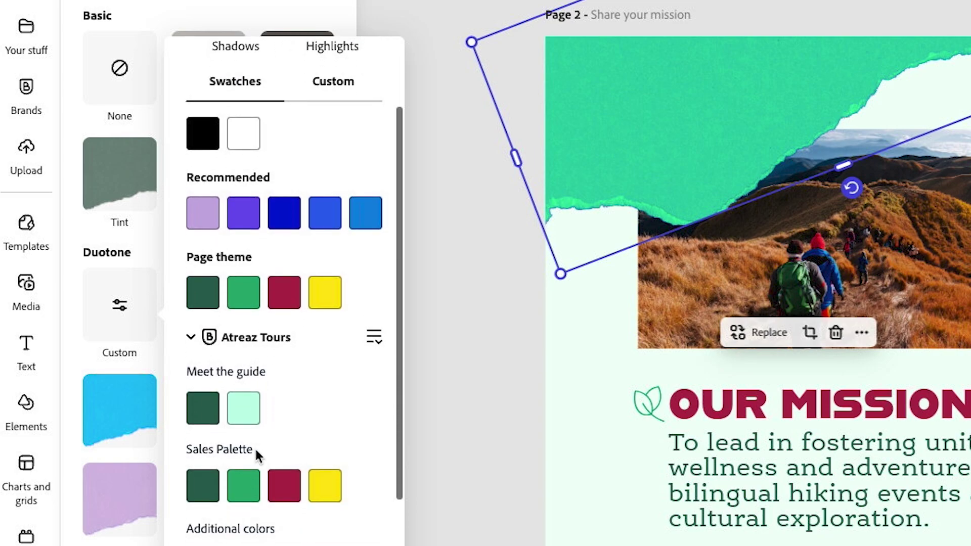
left_click(248, 423)
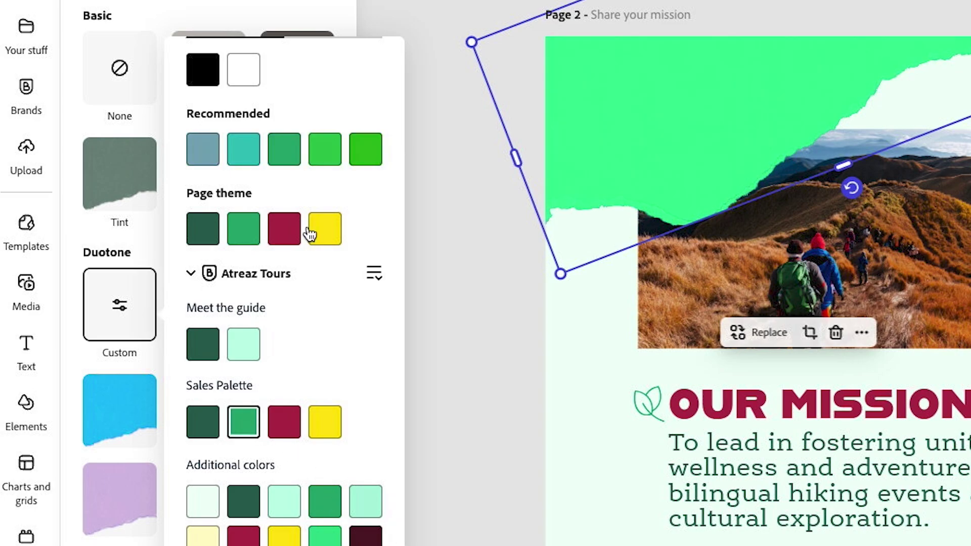
scroll(310, 234, "up", 4)
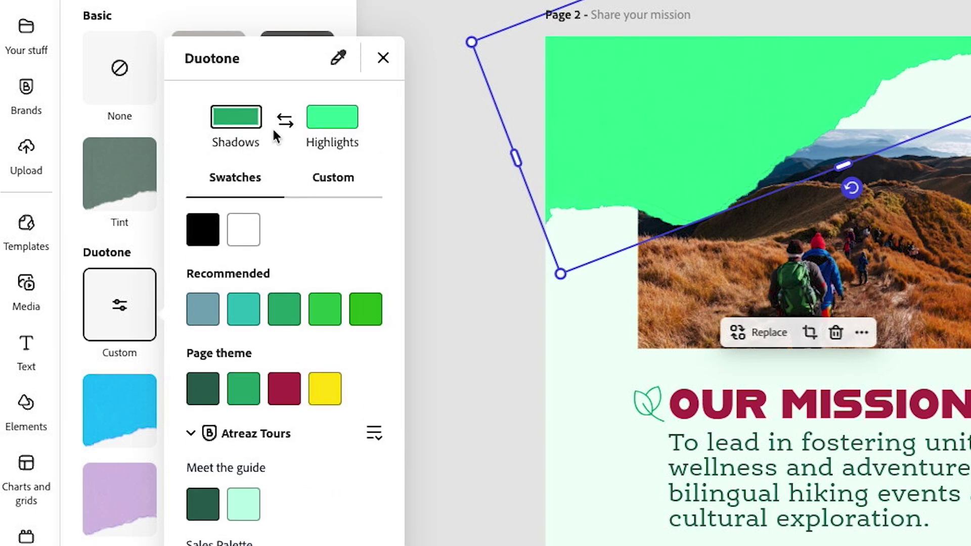
- Set the duotone highlight to bright brand green and close the Elements panel
left_click(332, 125)
scroll(336, 459, "down", 4)
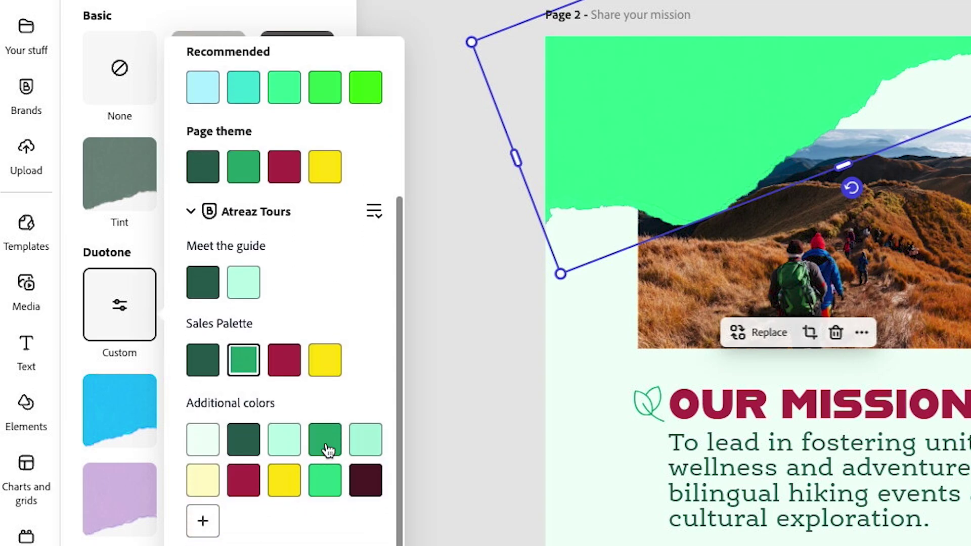
left_click(325, 448)
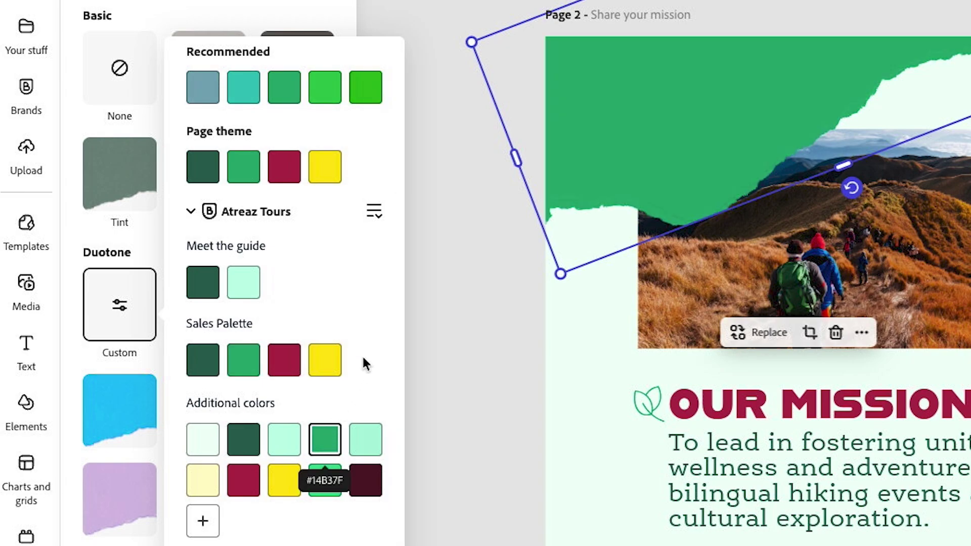
scroll(293, 275, "up", 5)
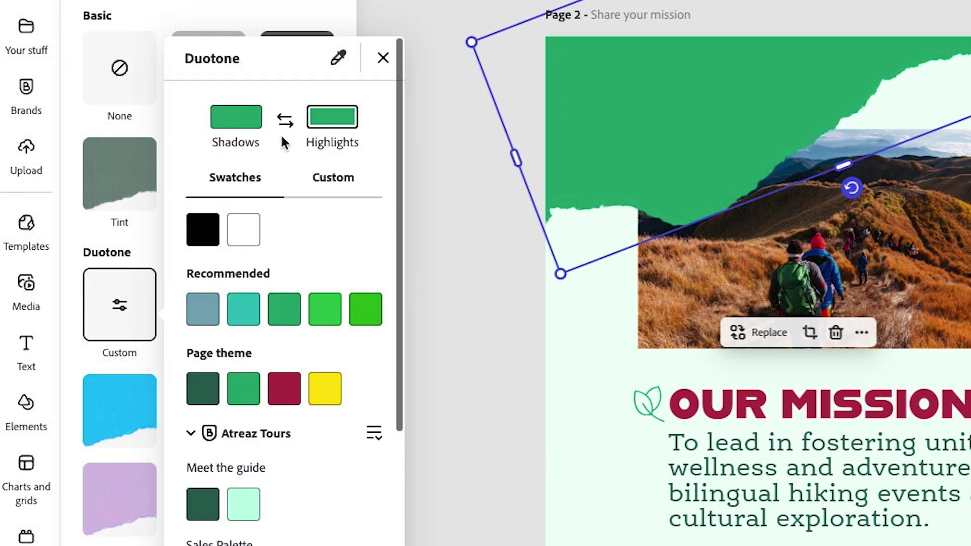
scroll(285, 435, "down", 5)
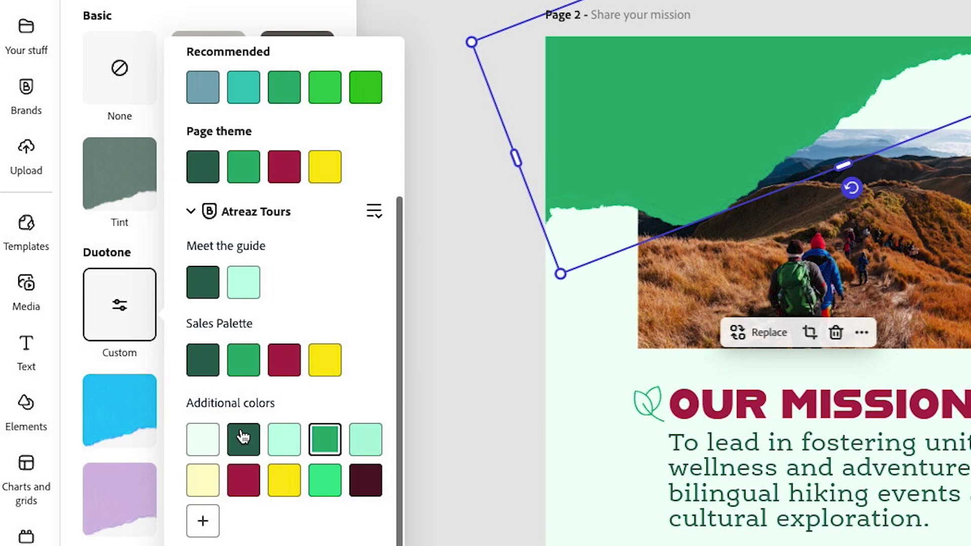
left_click(243, 439)
left_click(327, 482)
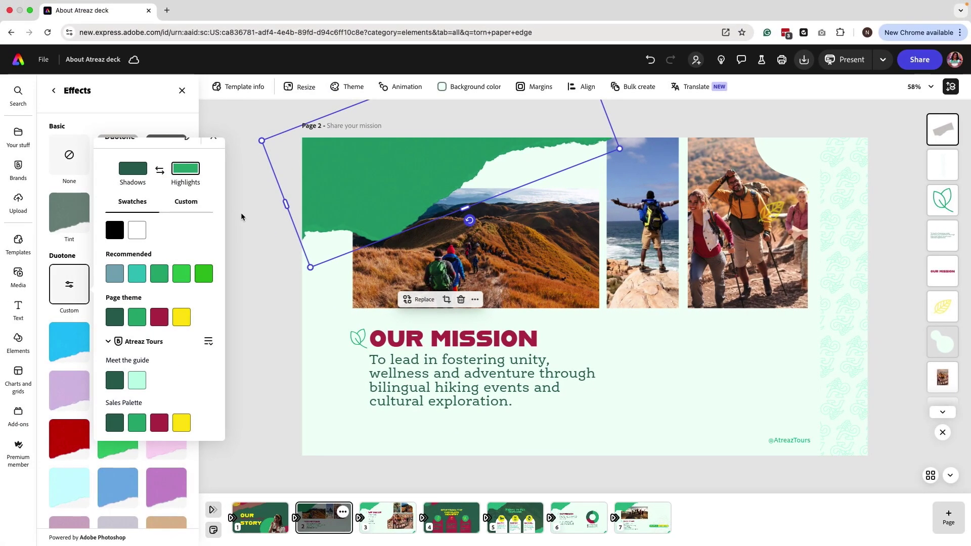
left_click(435, 173)
left_click(242, 213)
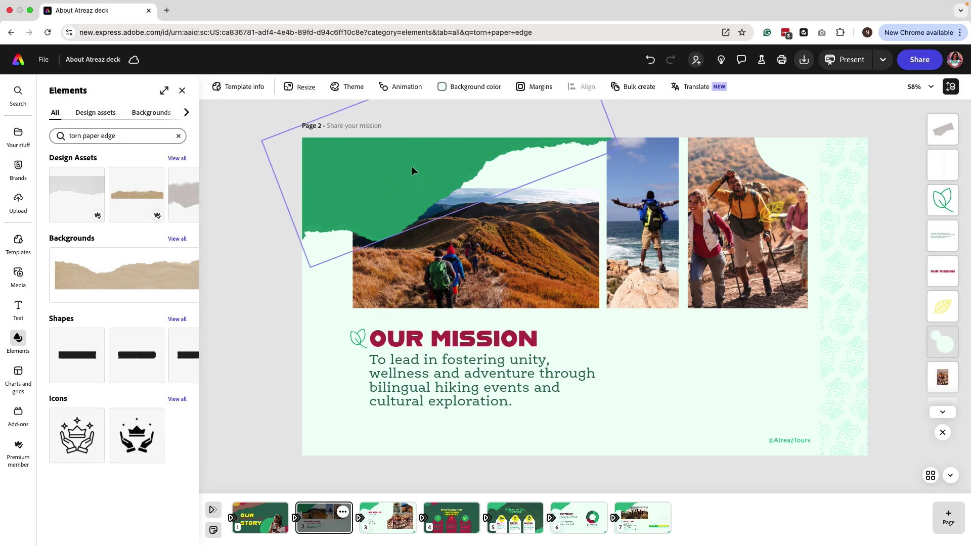
left_click(182, 91)
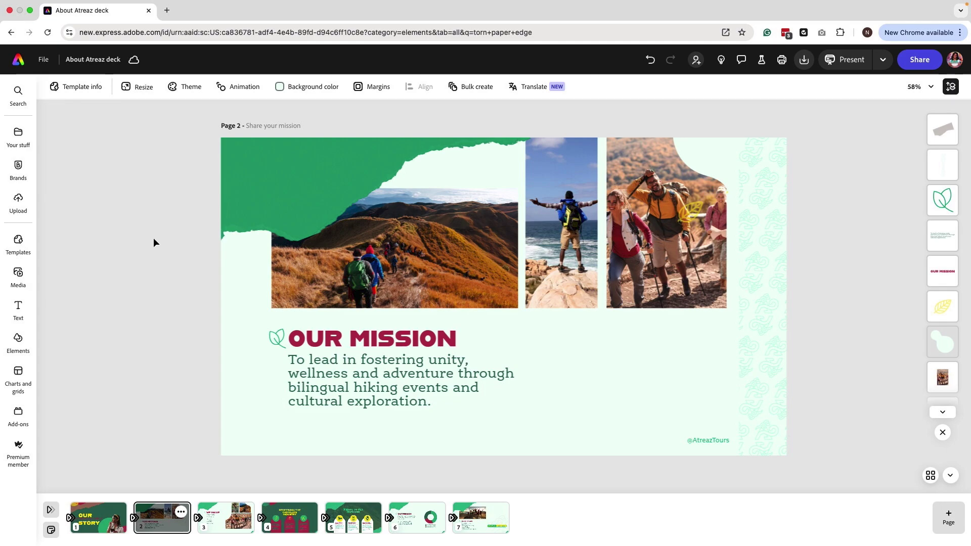
- On page 4, delete the red and green corner blobs and the striped pattern
left_click(284, 513)
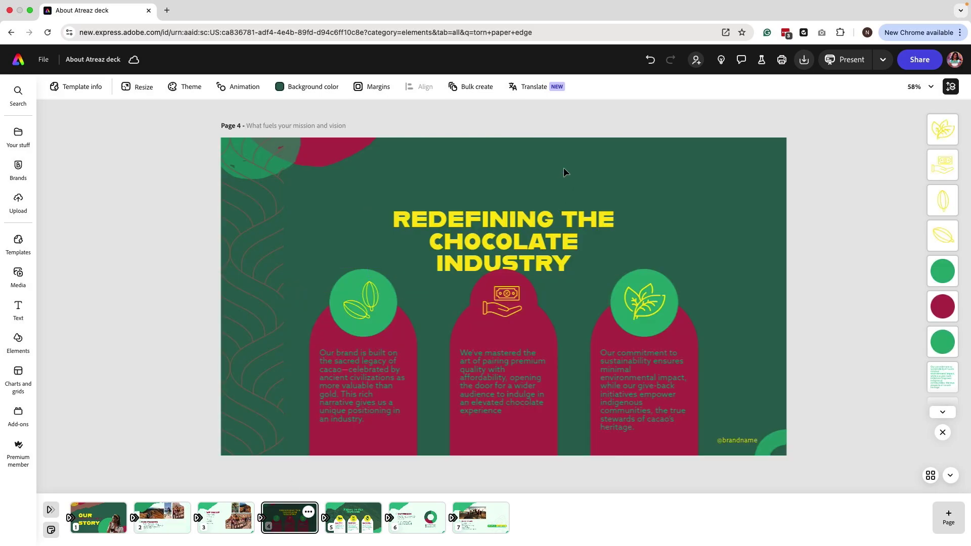
left_click(323, 150)
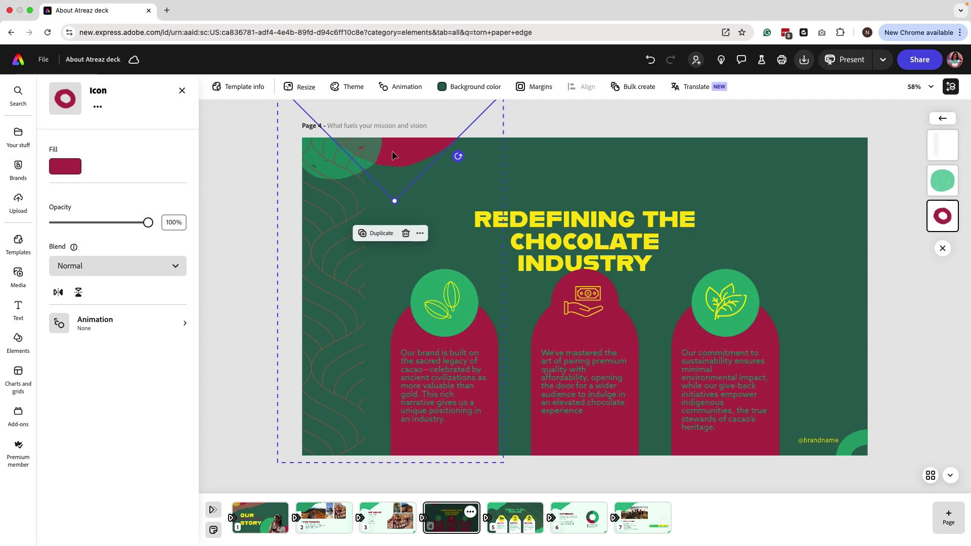
key("Delete")
left_click(290, 148)
key("Delete")
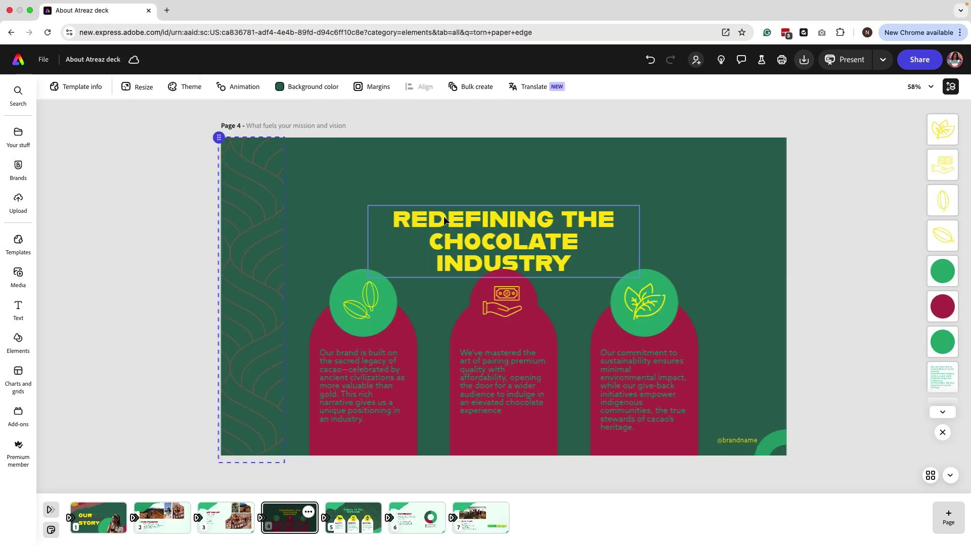
left_click(238, 245)
key("Delete")
- Change the fill of all three maroon arches to white
left_click(485, 246)
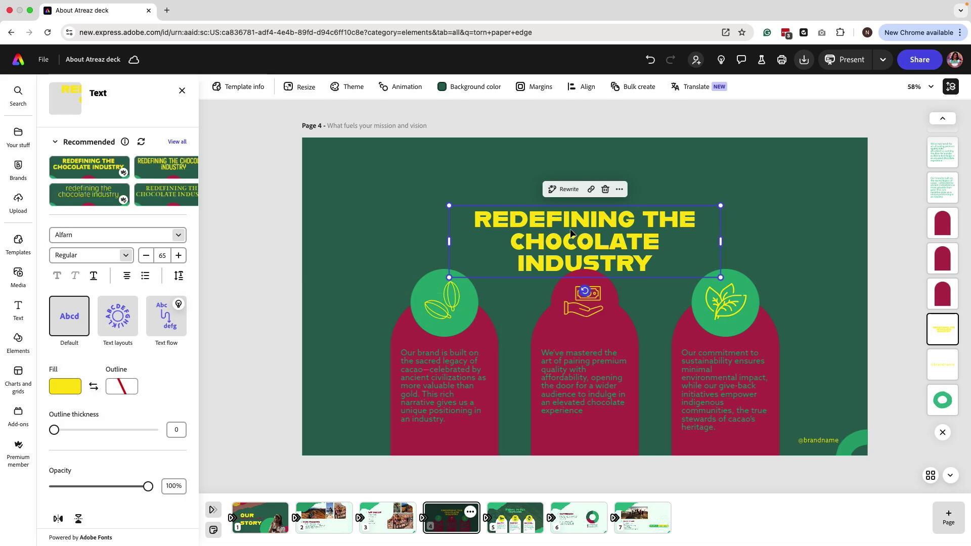
left_click(493, 335)
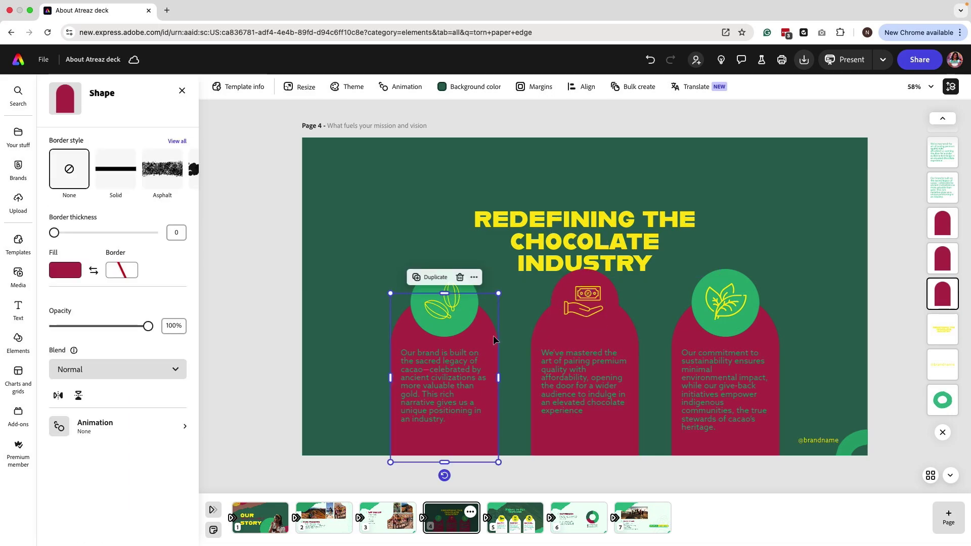
left_click(639, 337, "shift")
left_click(691, 336, "shift")
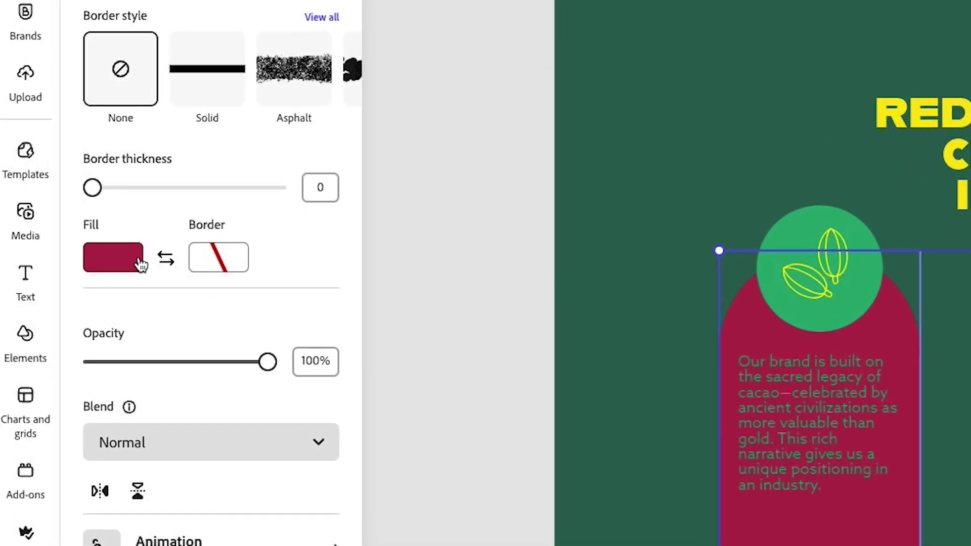
left_click(131, 259)
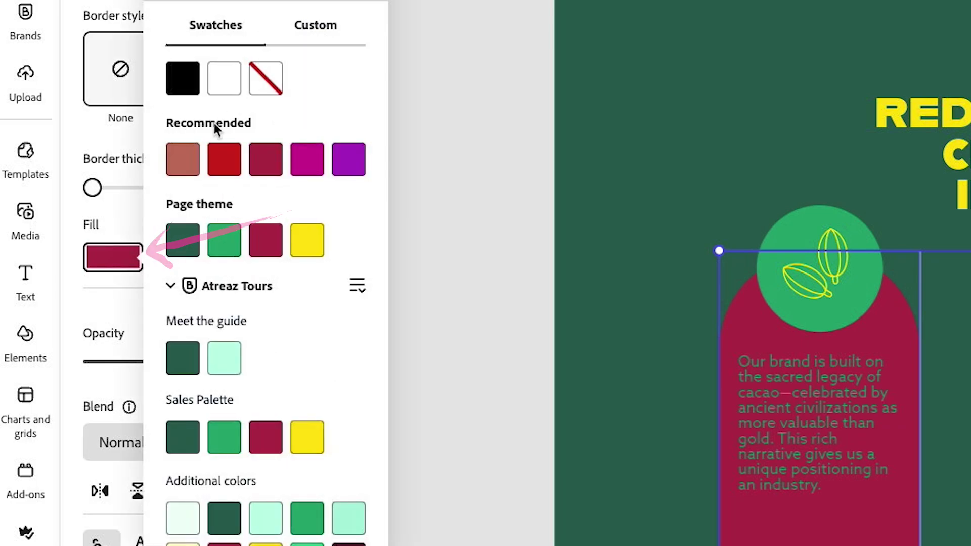
left_click(229, 81)
left_click(467, 187)
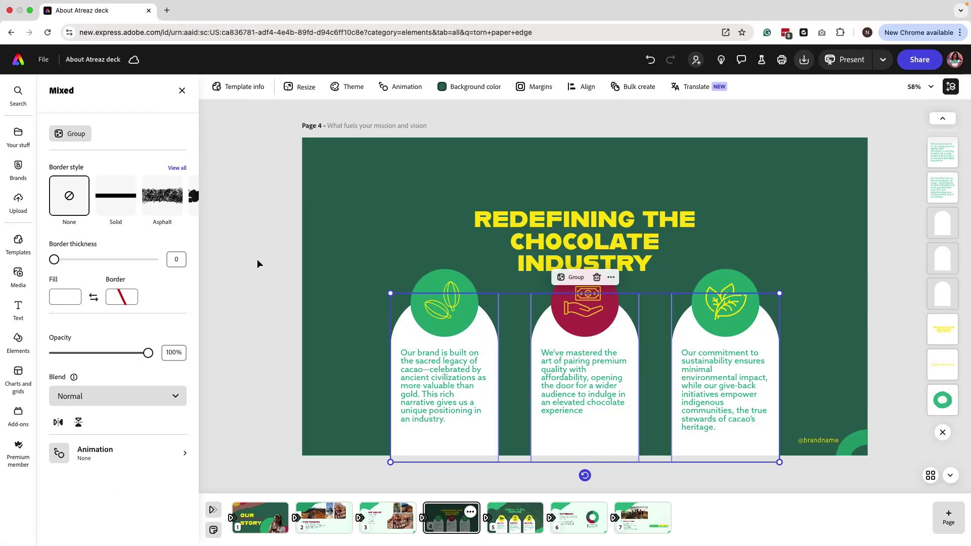
left_click(258, 263)
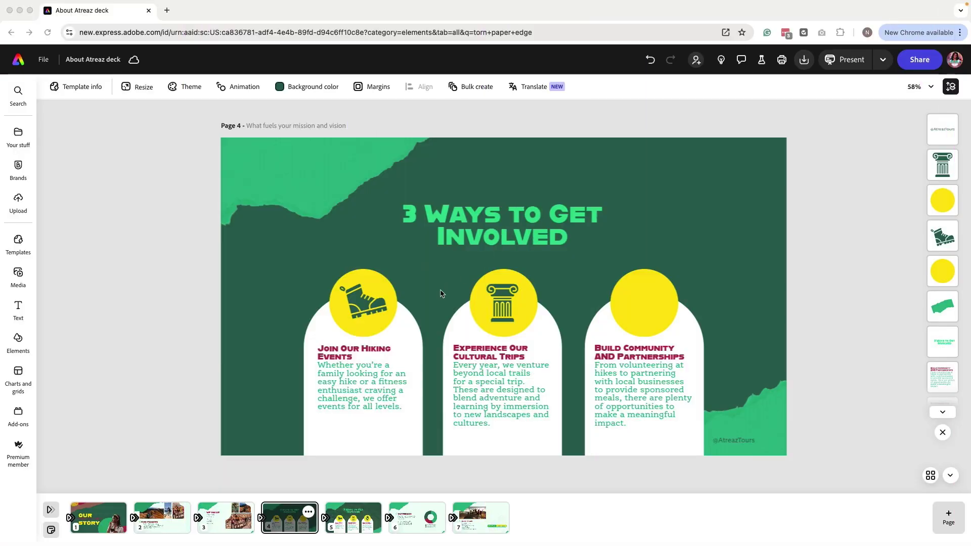
- Select the third card's yellow circle and open the Icons library in Elements
left_click(379, 306)
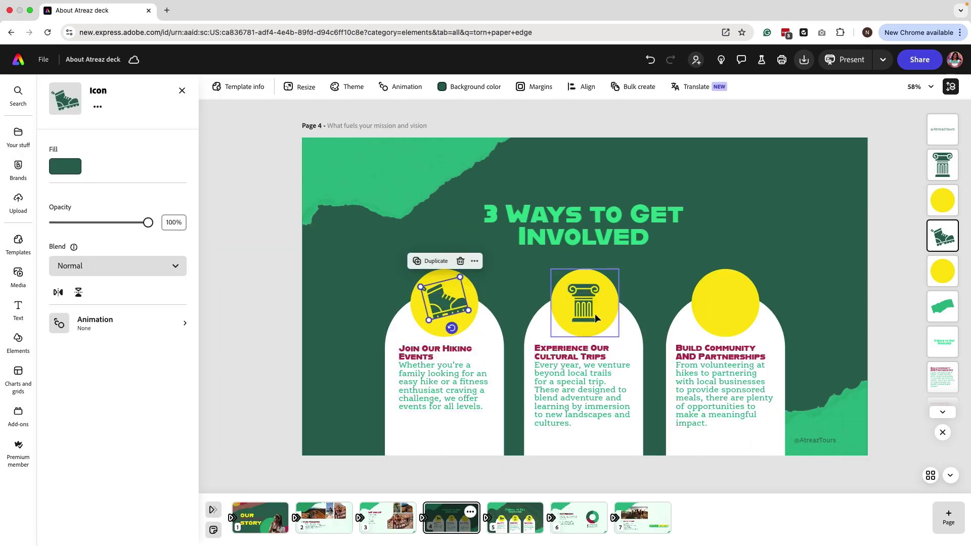
left_click(706, 306)
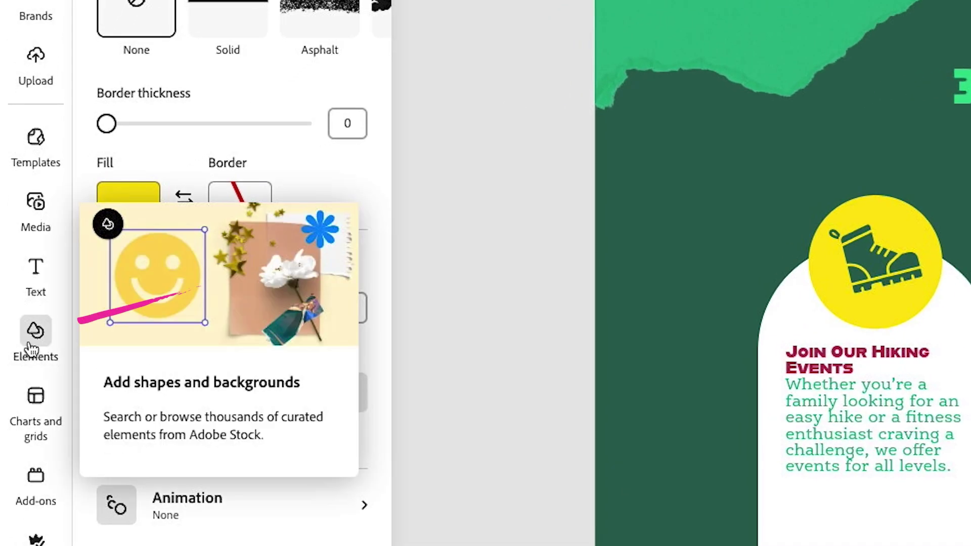
left_click(25, 336)
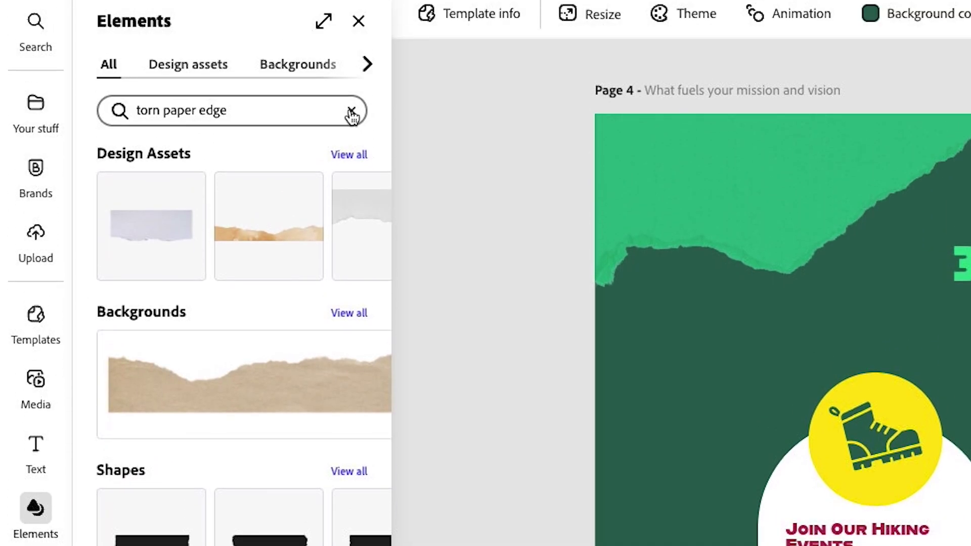
left_click(351, 110)
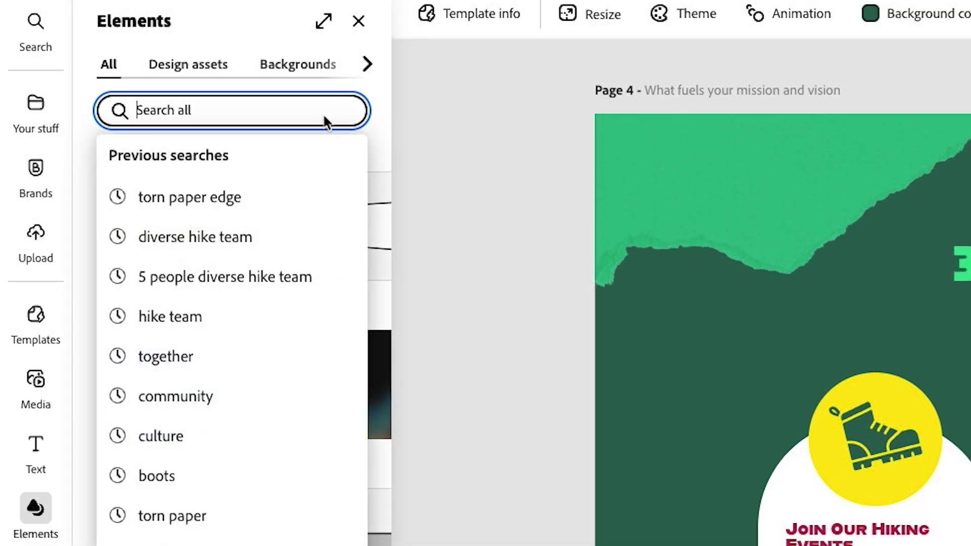
left_click(366, 66)
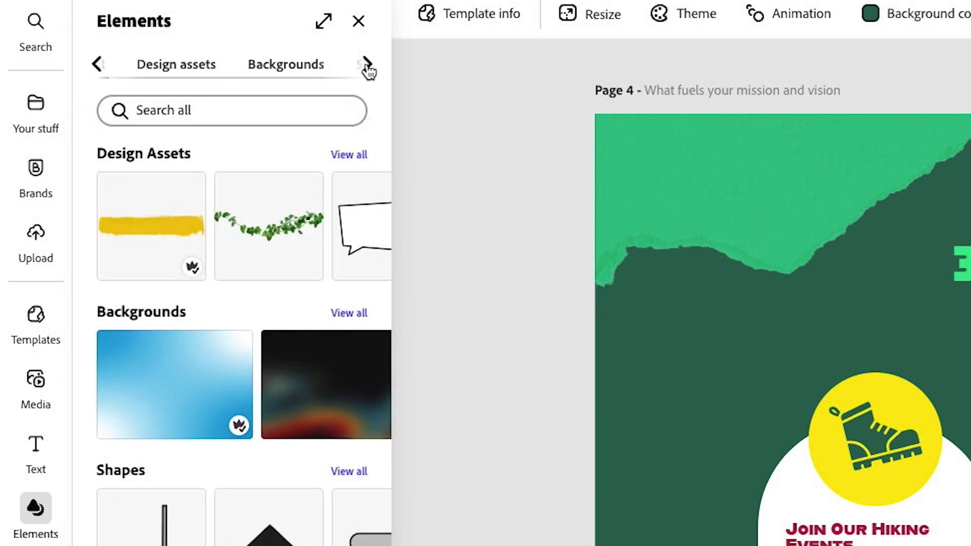
left_click(348, 76)
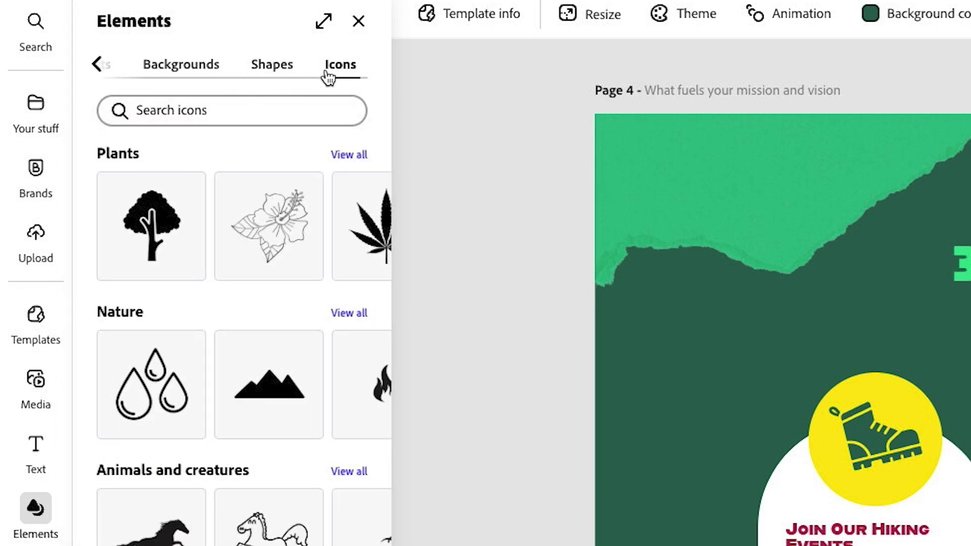
- Search icons for 'community', browse the 689 results and place the hand-with-heart icon
left_click(270, 108)
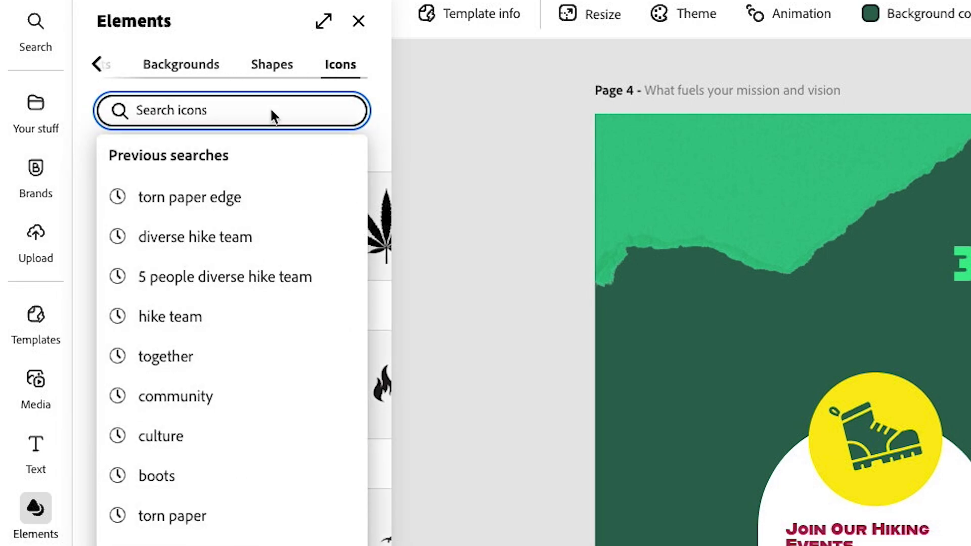
type("ciommunity")
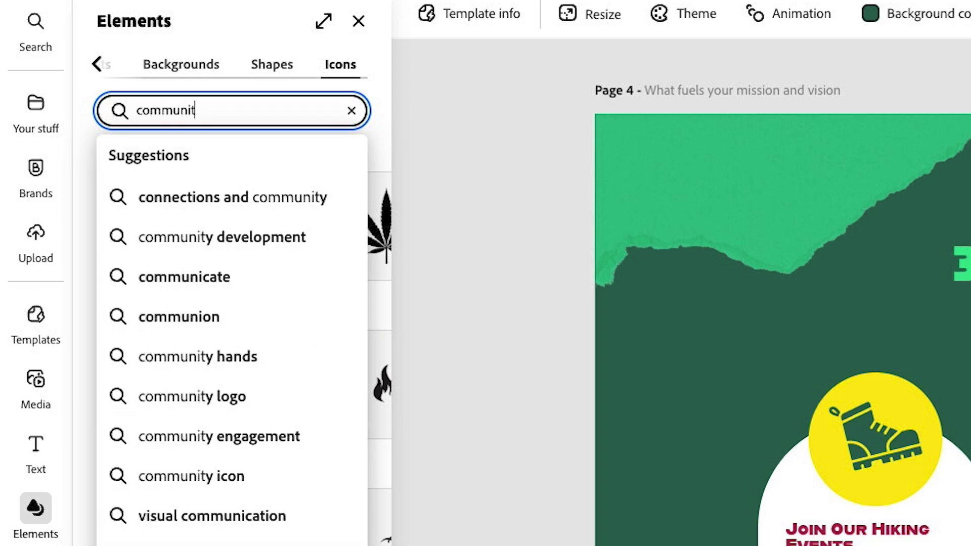
key("Return")
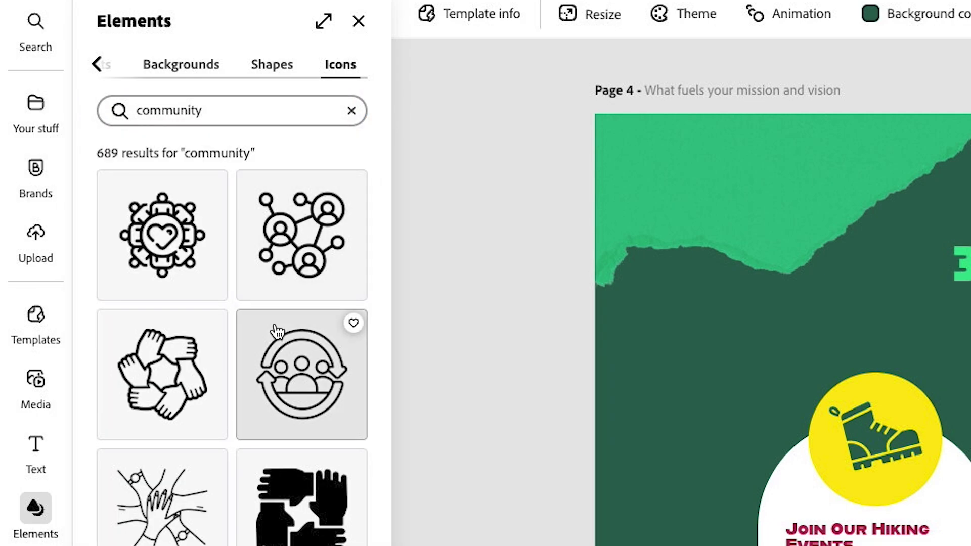
scroll(267, 369, "down", 3)
scroll(266, 369, "down", 5)
scroll(267, 369, "down", 7)
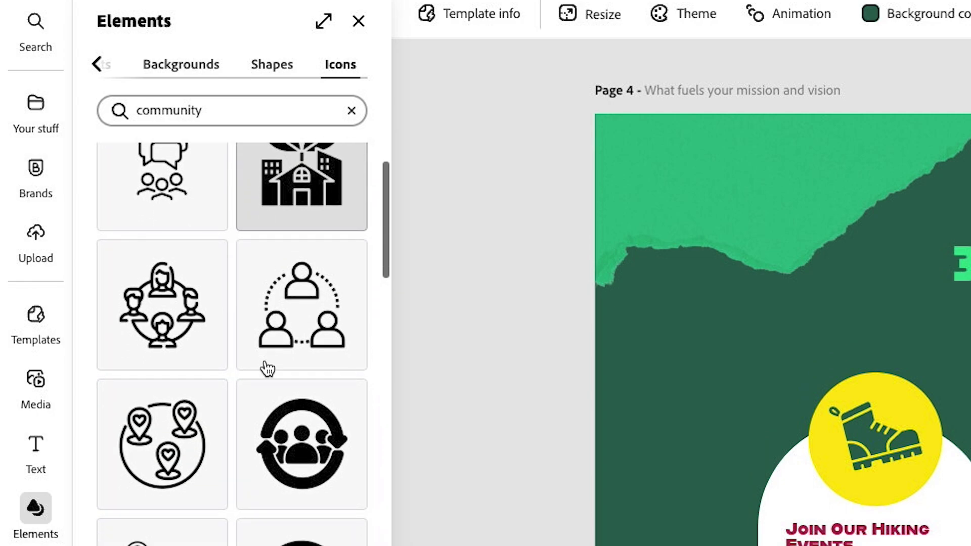
scroll(266, 371, "down", 5)
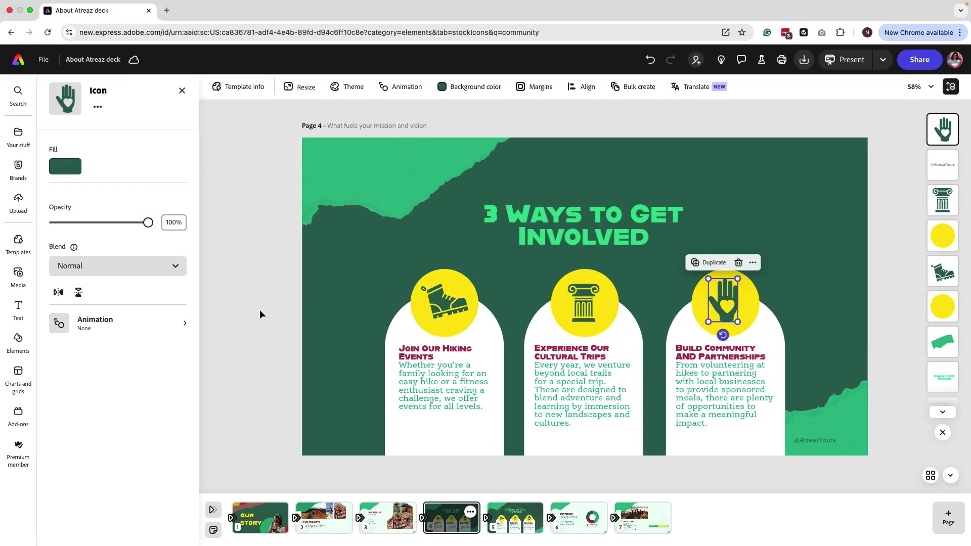
left_click(260, 311)
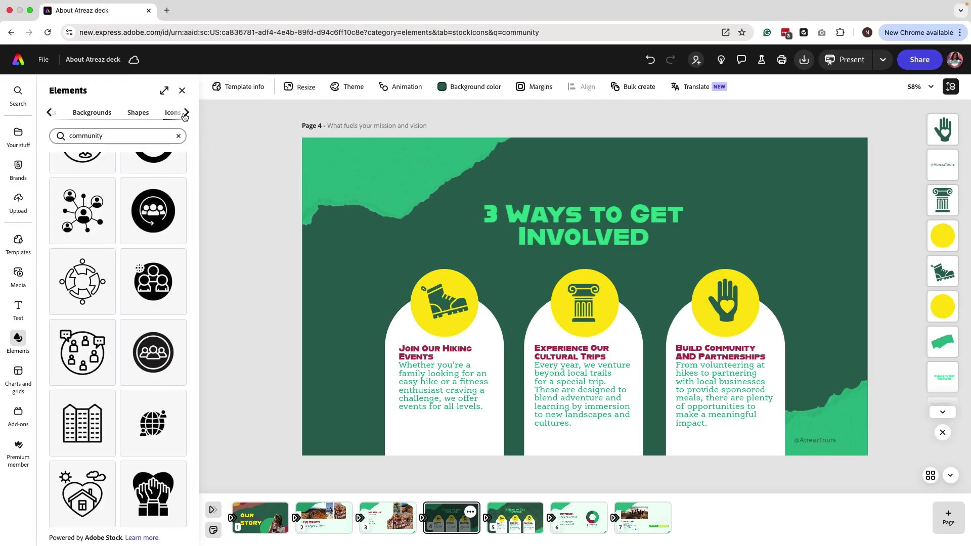
- Add the hiker image from Your stuff > Libraries to page 4
mouse_move(23, 251)
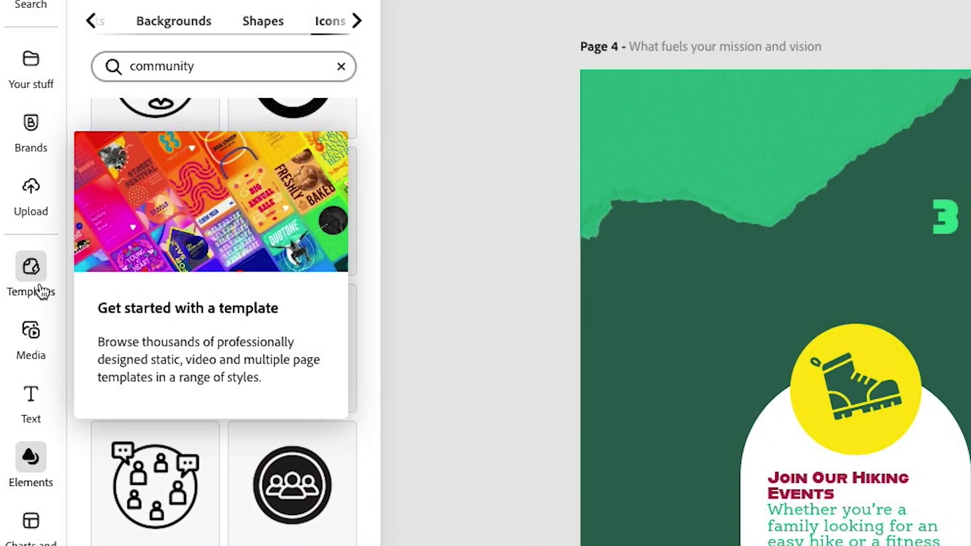
left_click(25, 302)
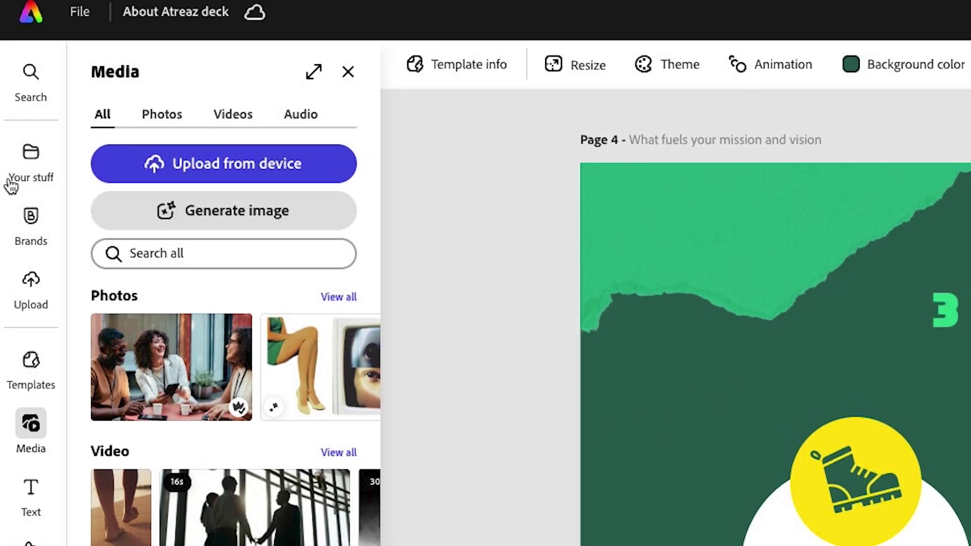
mouse_move(28, 65)
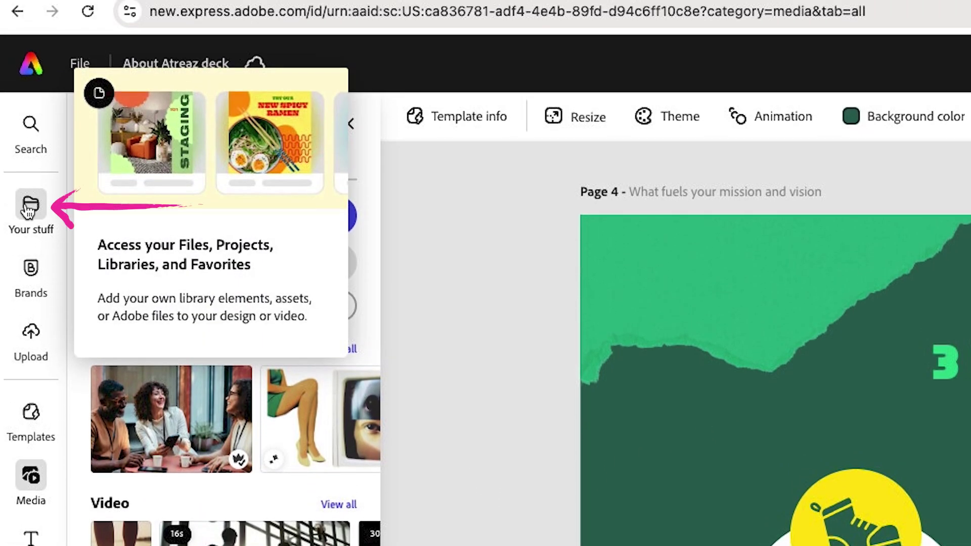
left_click(28, 205)
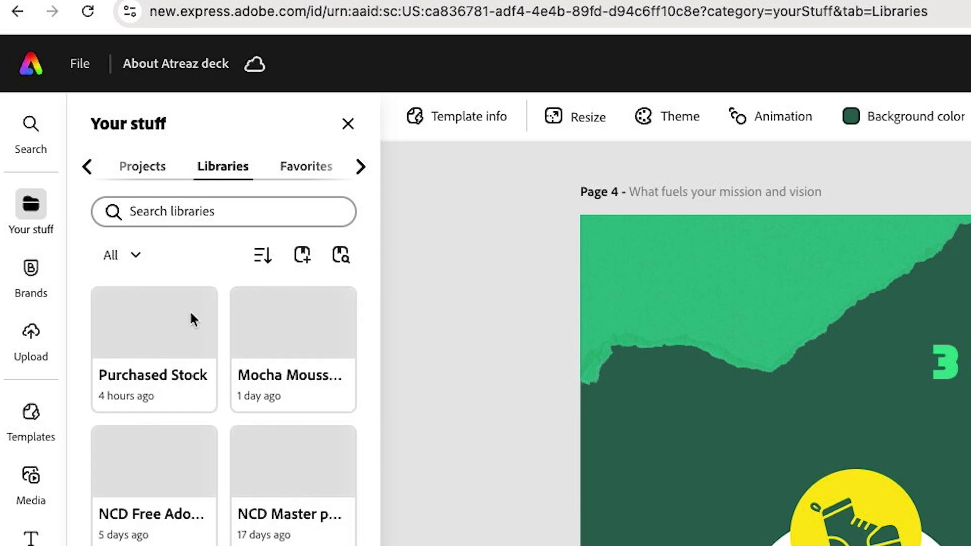
mouse_move(33, 505)
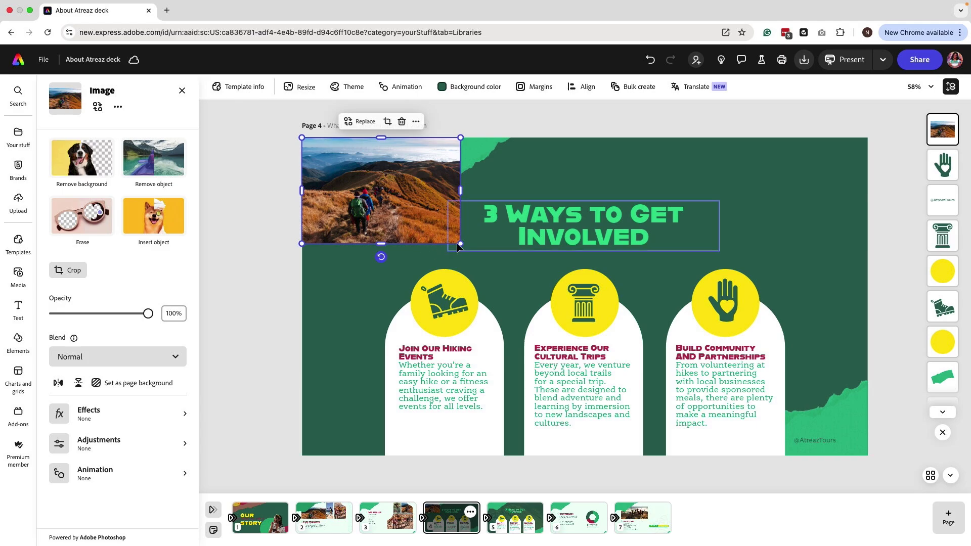
- Stretch the hiker photo to fill page 4, fade it to 26% opacity and send it to the back
left_click_drag(459, 243, 872, 499)
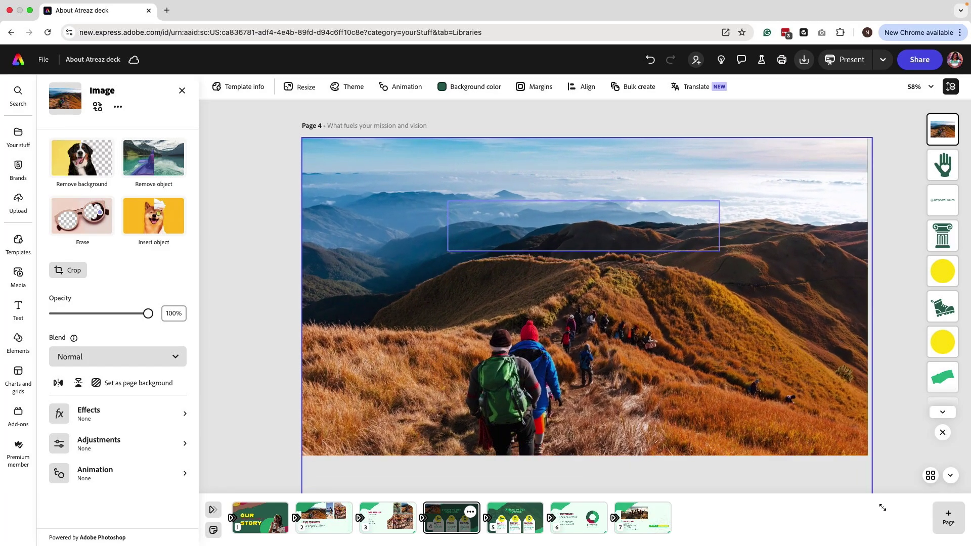
left_click_drag(811, 395, 800, 336)
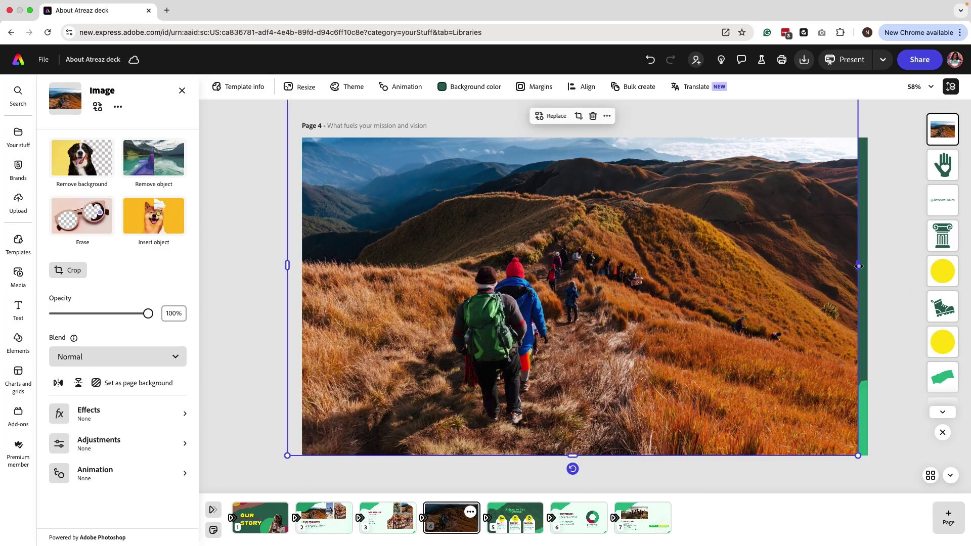
left_click_drag(862, 266, 899, 266)
left_click_drag(845, 283, 819, 284)
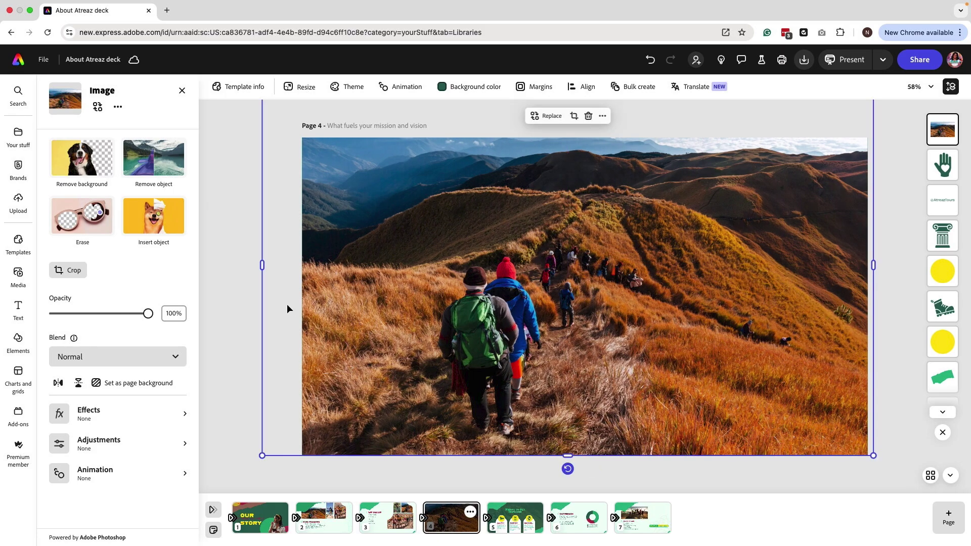
left_click_drag(262, 266, 189, 268)
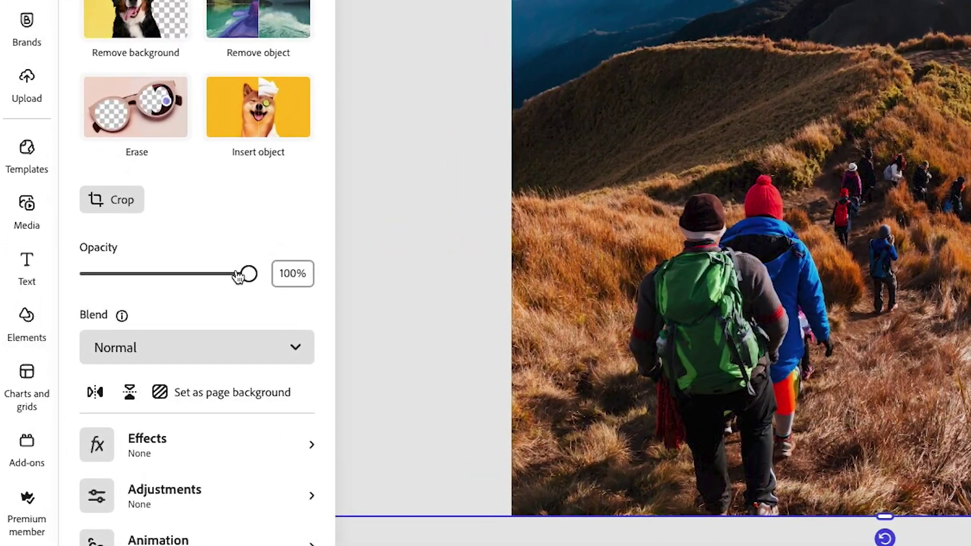
left_click_drag(168, 305, 90, 305)
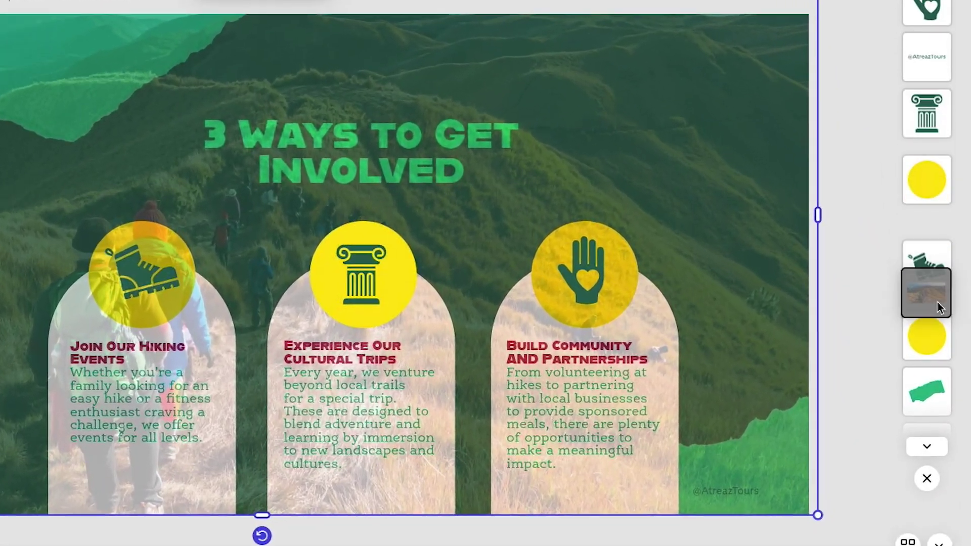
left_click_drag(936, 302, 936, 360)
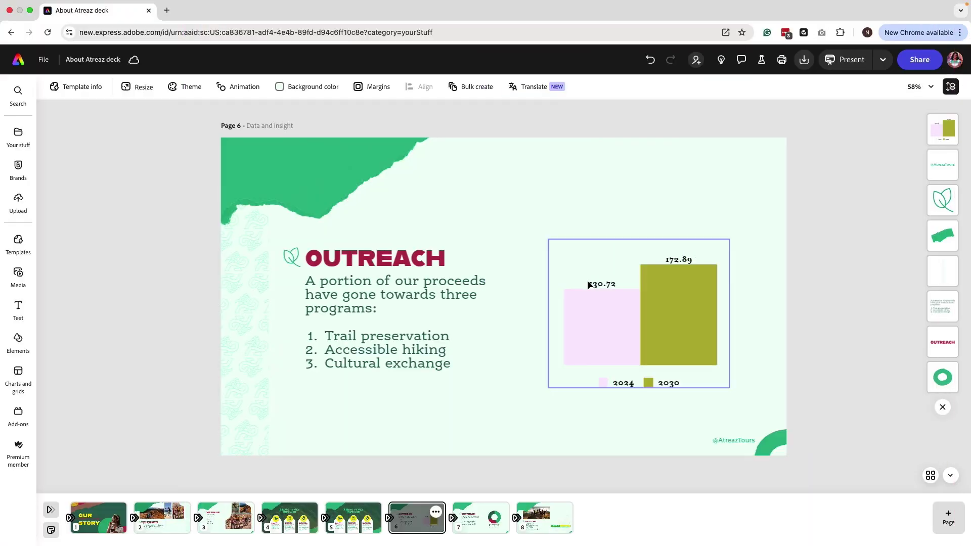
- Select the Outreach bar chart to review its 2024 (130.72) and 2030 (172.89) values
left_click(587, 280)
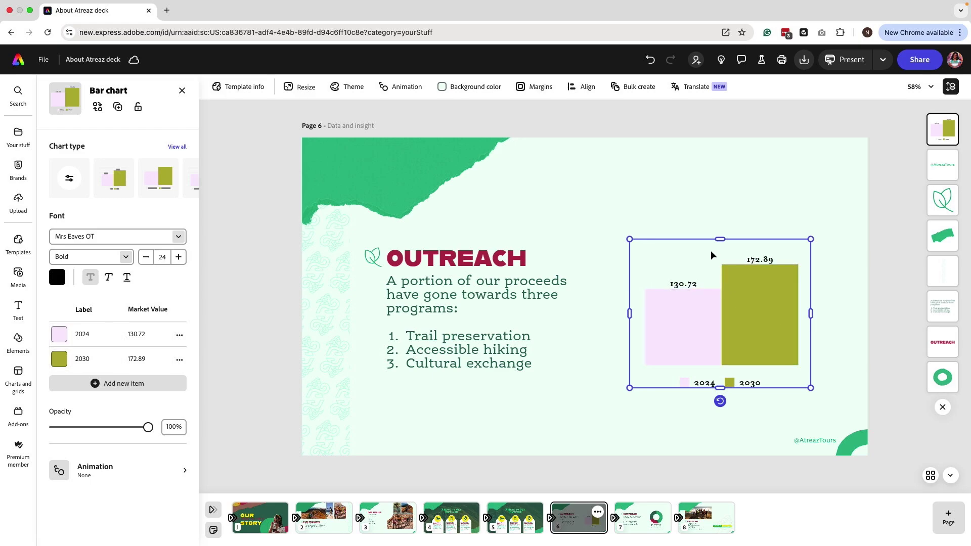
mouse_move(735, 272)
mouse_move(692, 305)
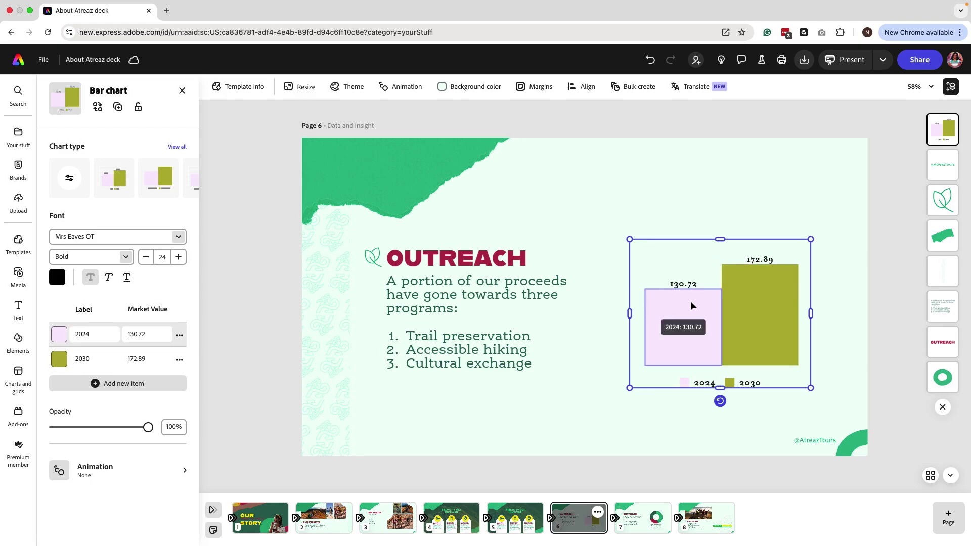
mouse_move(748, 305)
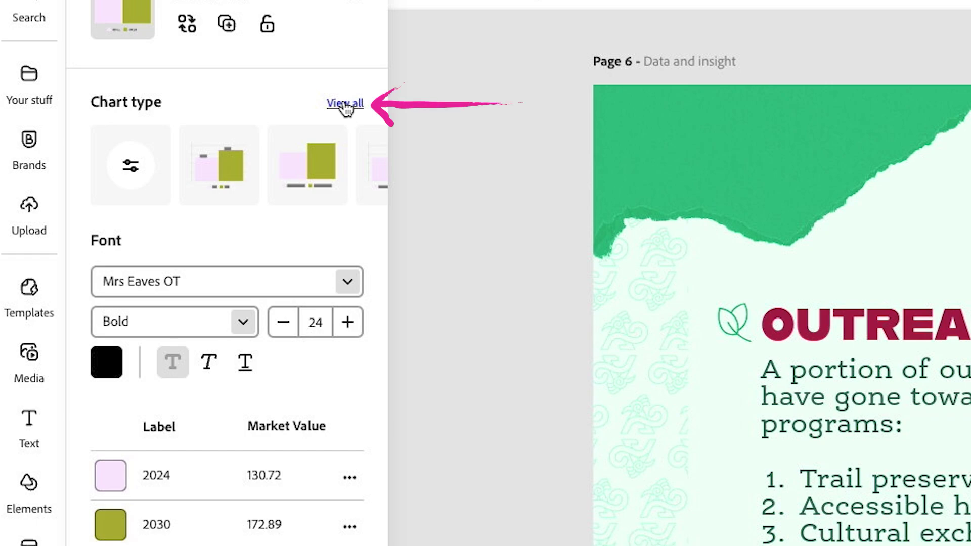
- Switch the Outreach chart from a bar chart to a donut chart from the full chart-type list
left_click(346, 104)
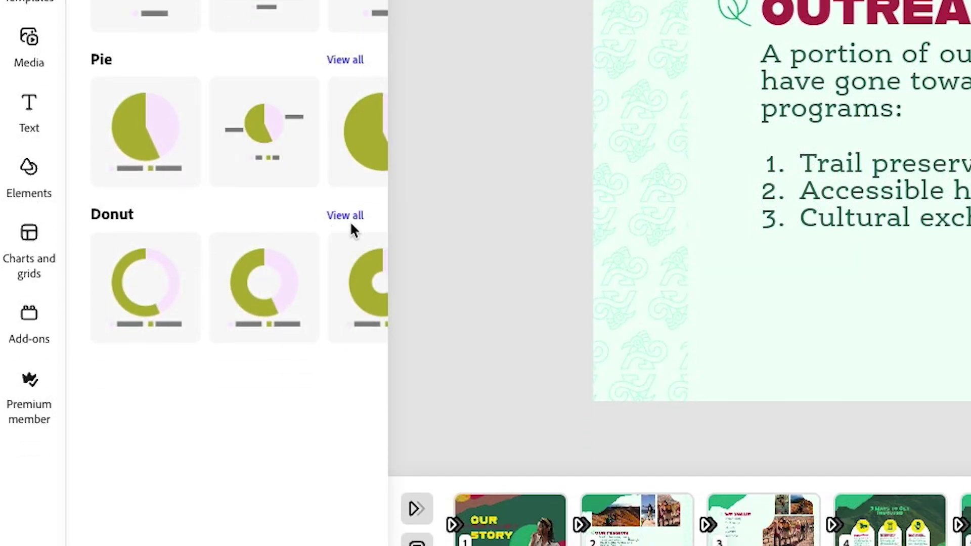
mouse_move(336, 260)
scroll(336, 261, "right", 2)
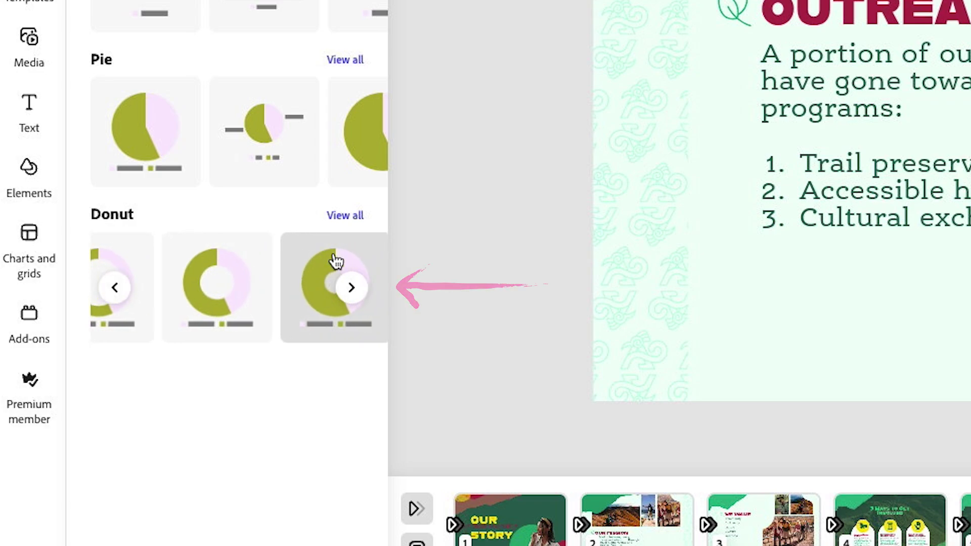
scroll(334, 259, "right", 3)
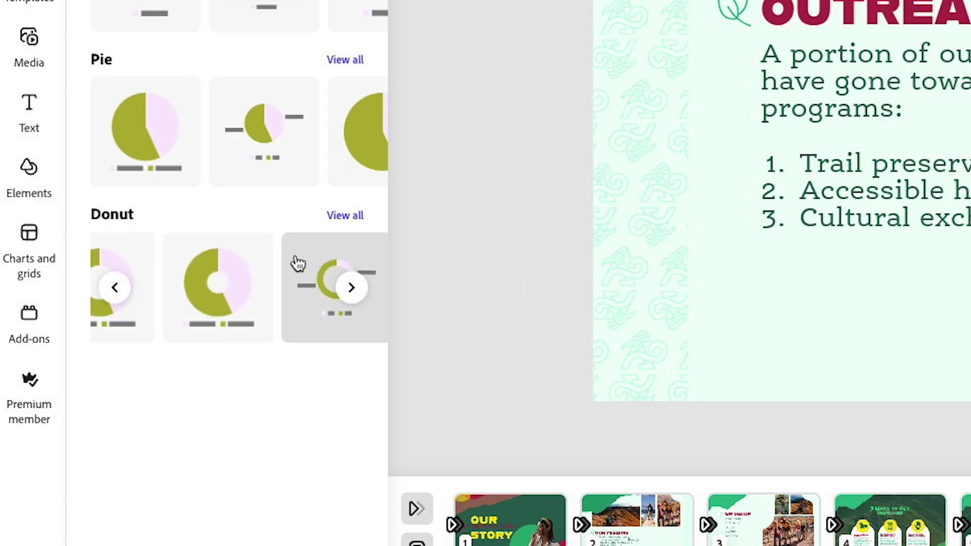
scroll(298, 263, "left", 2)
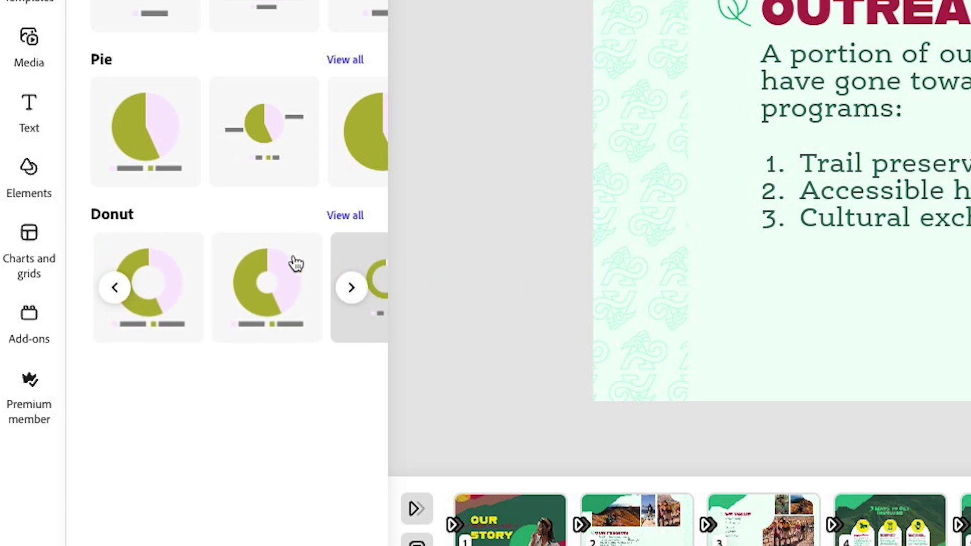
left_click(174, 277)
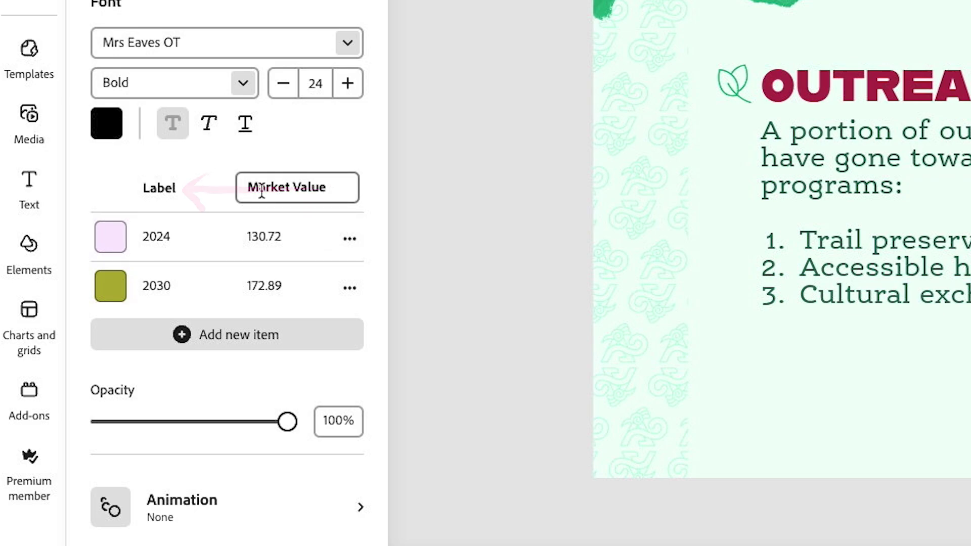
- Shorten the heading to 'Value' and relabel the items Trail preservation and Cultural exchange
left_click(285, 188)
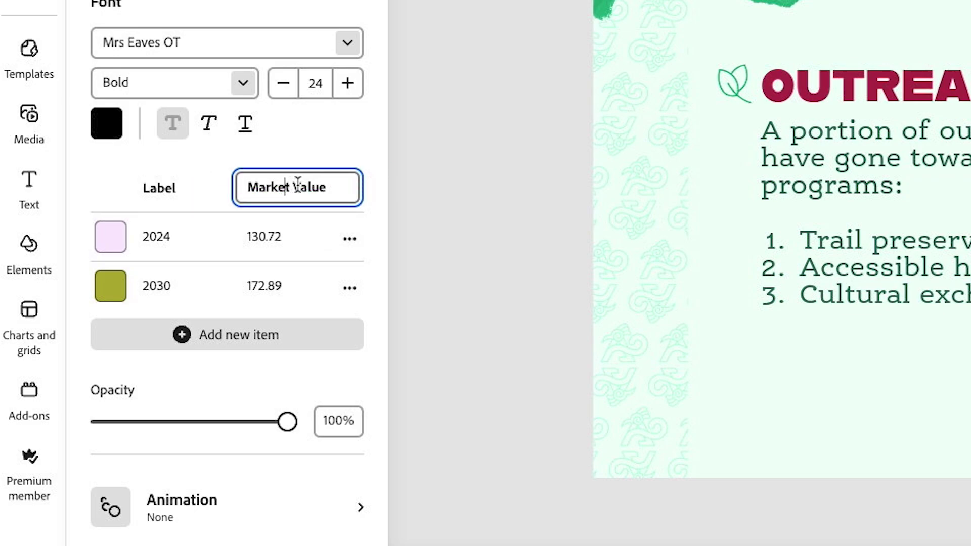
left_click_drag(293, 187, 246, 188)
key("BackSpace")
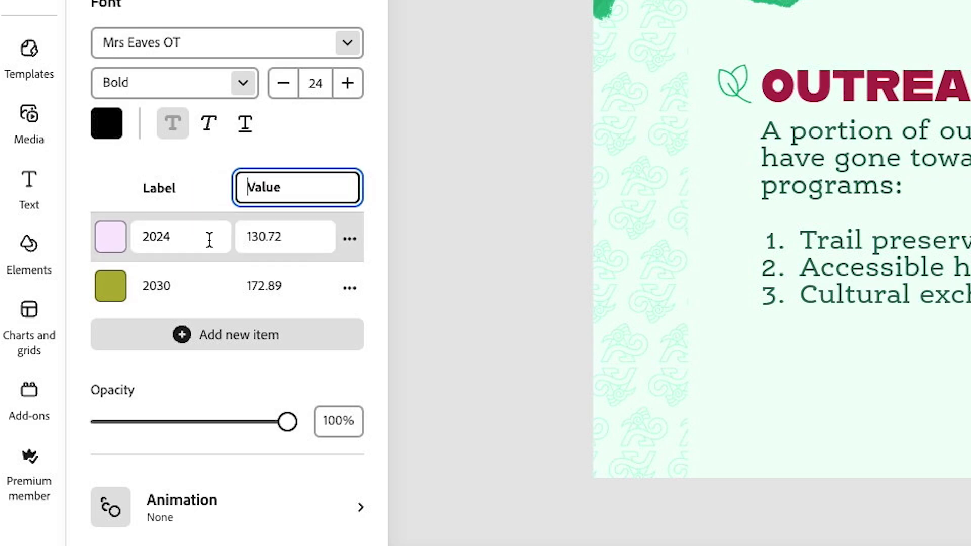
left_click(181, 236)
double_click(181, 235)
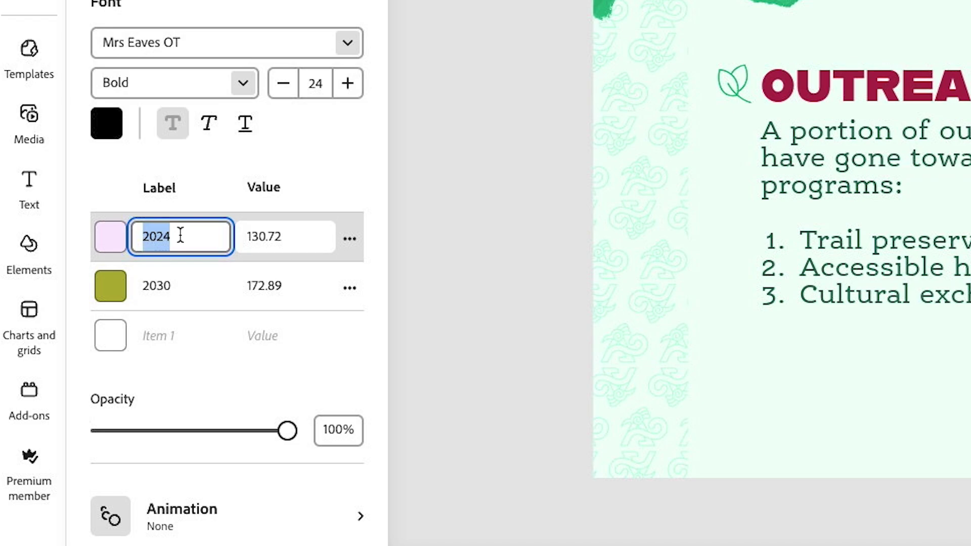
type("Tra")
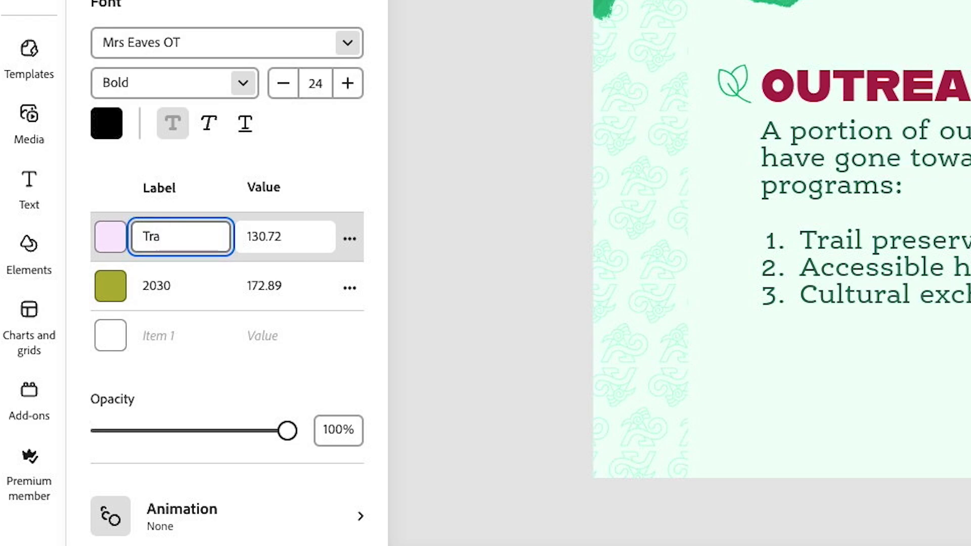
type("il preser...")
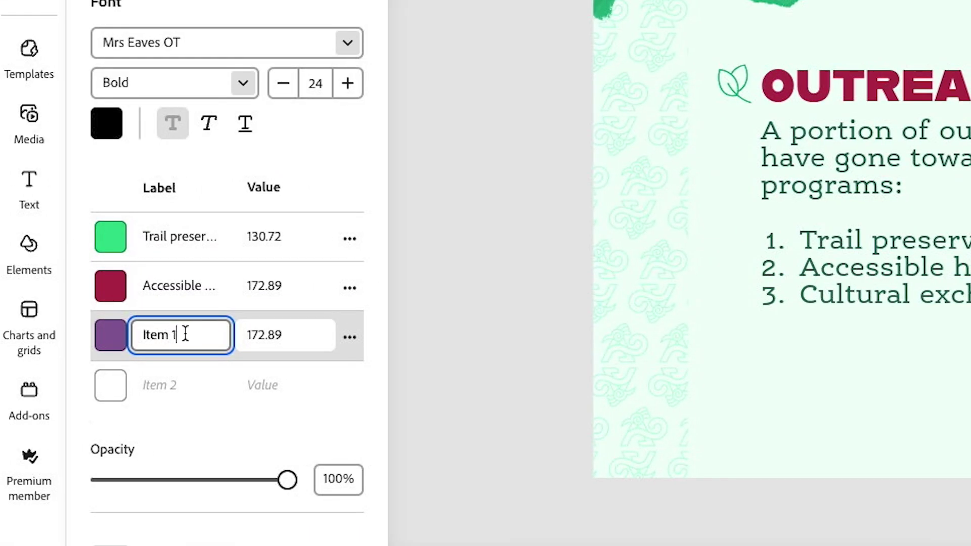
triple_click(185, 334)
type("Cultural exchange")
- Set the chart's value type to Percentage
left_click(284, 238)
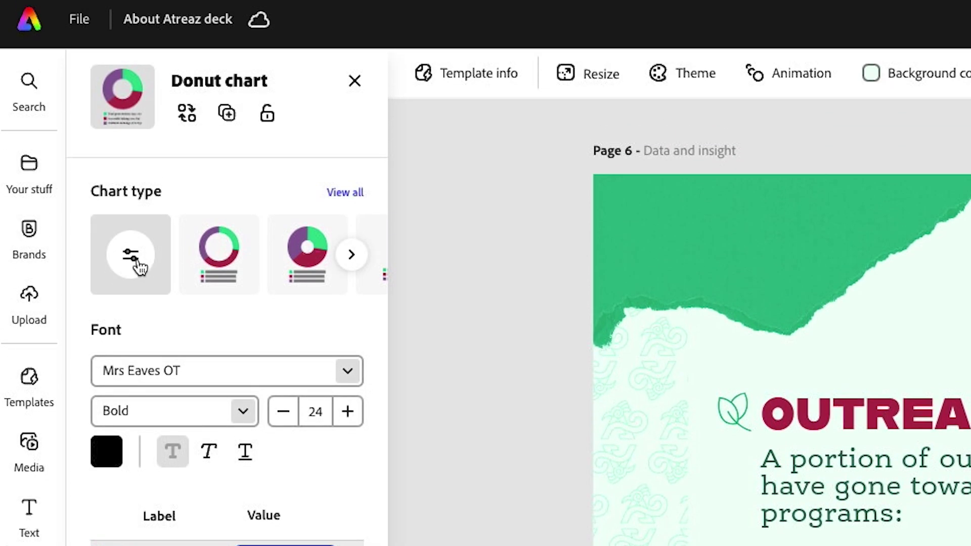
left_click(138, 262)
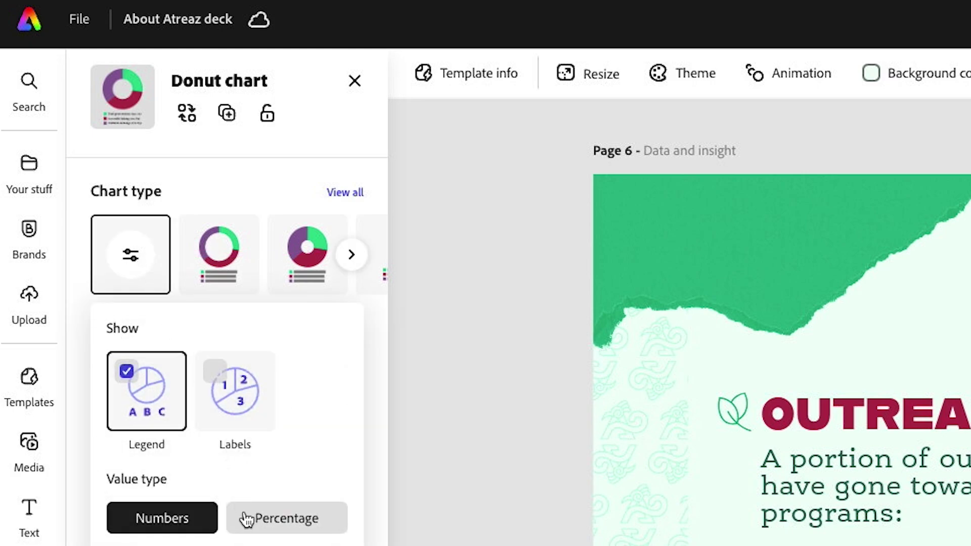
left_click(261, 526)
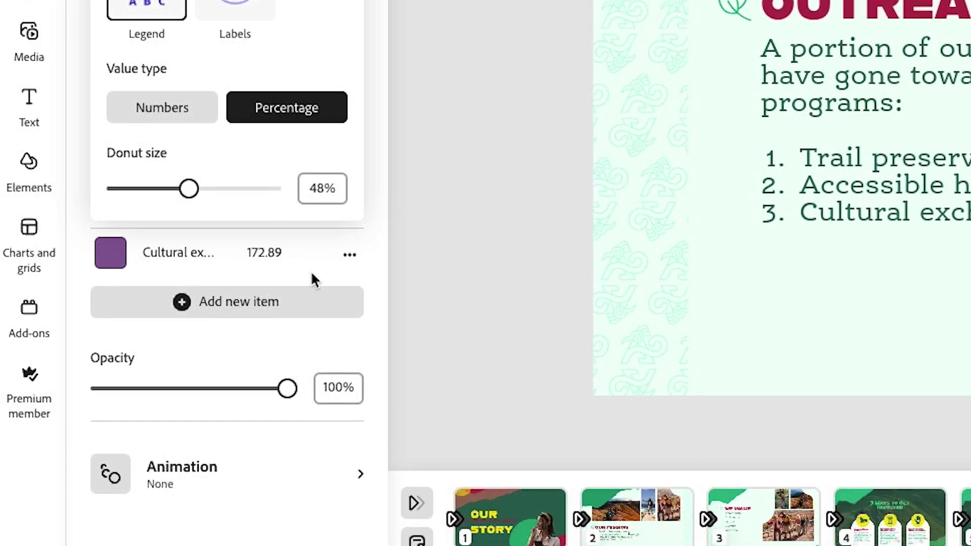
left_click(311, 428)
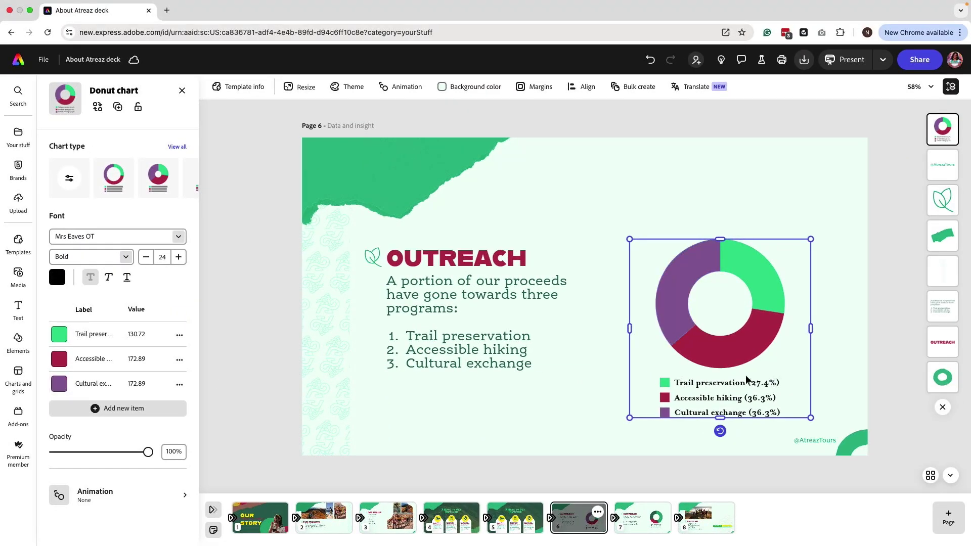
- Enter the values 4,578, 2,536 and 3,153 for the three chart items
left_click(143, 332)
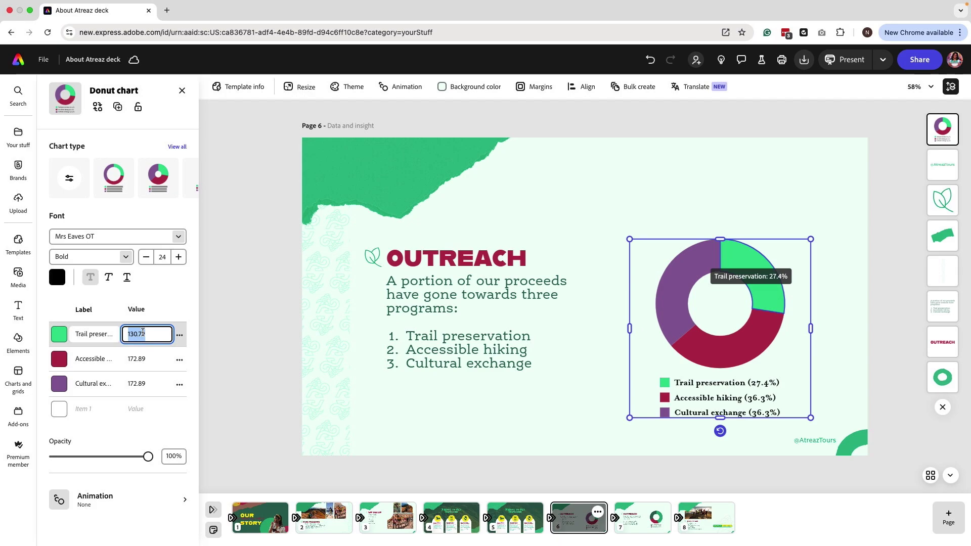
type("4,")
type("57")
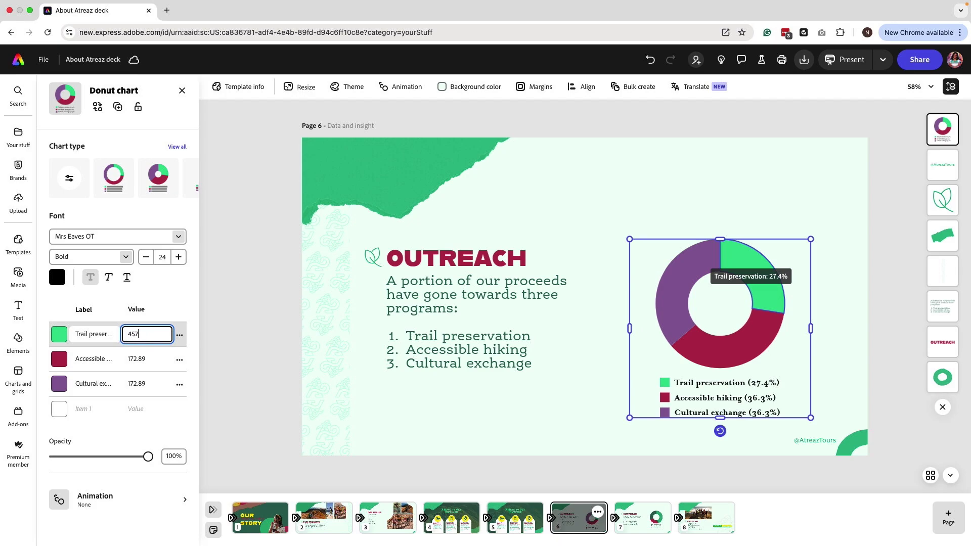
type("8")
left_click(132, 359)
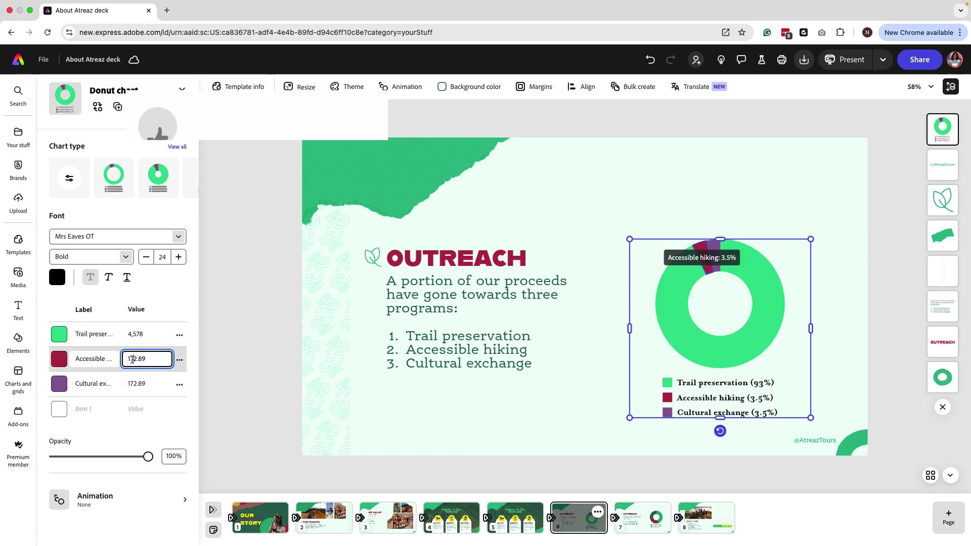
double_click(133, 359)
type("2536")
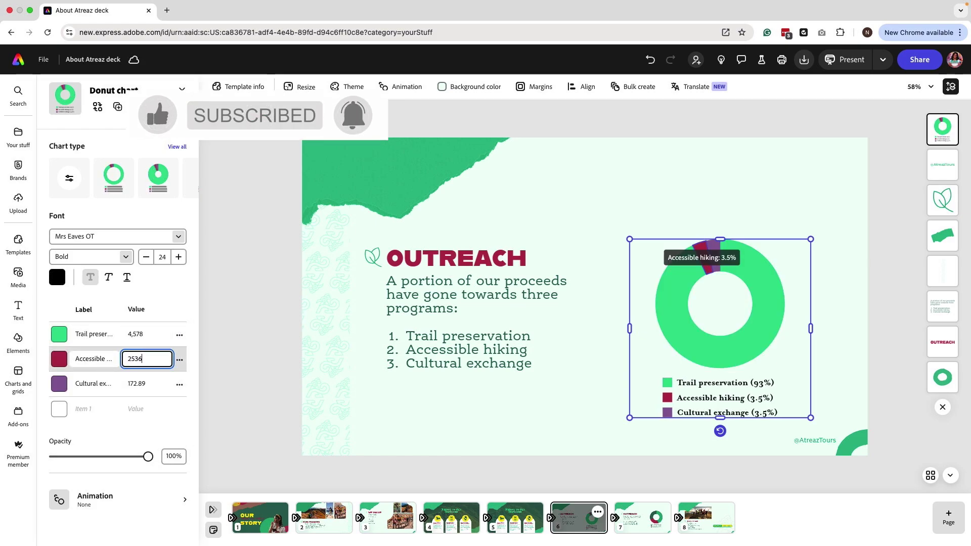
key("Tab")
type("3153")
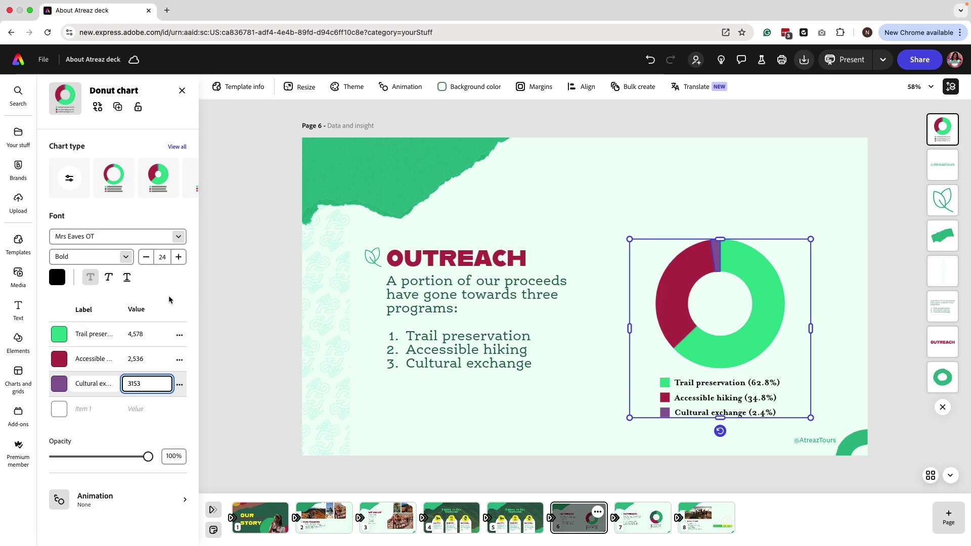
key("Return")
mouse_move(730, 261)
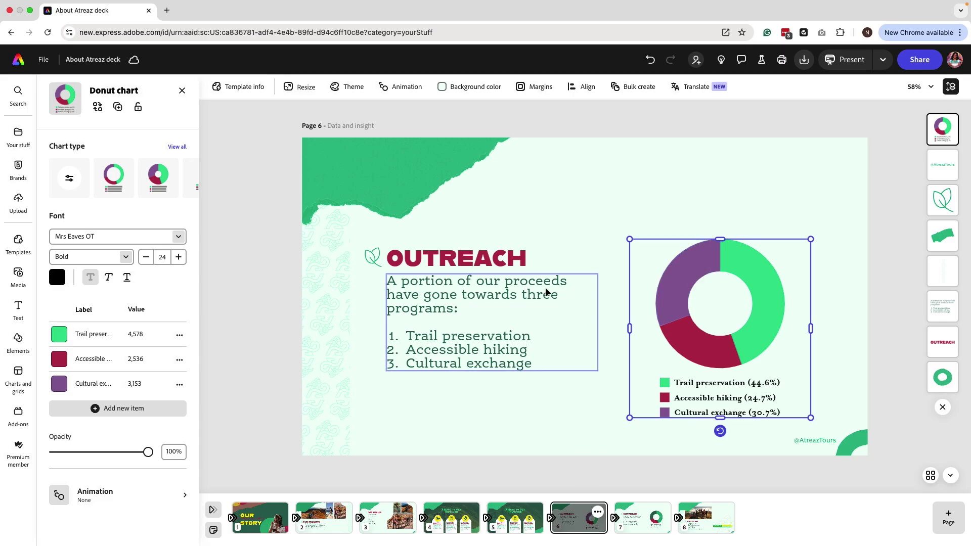
mouse_move(672, 272)
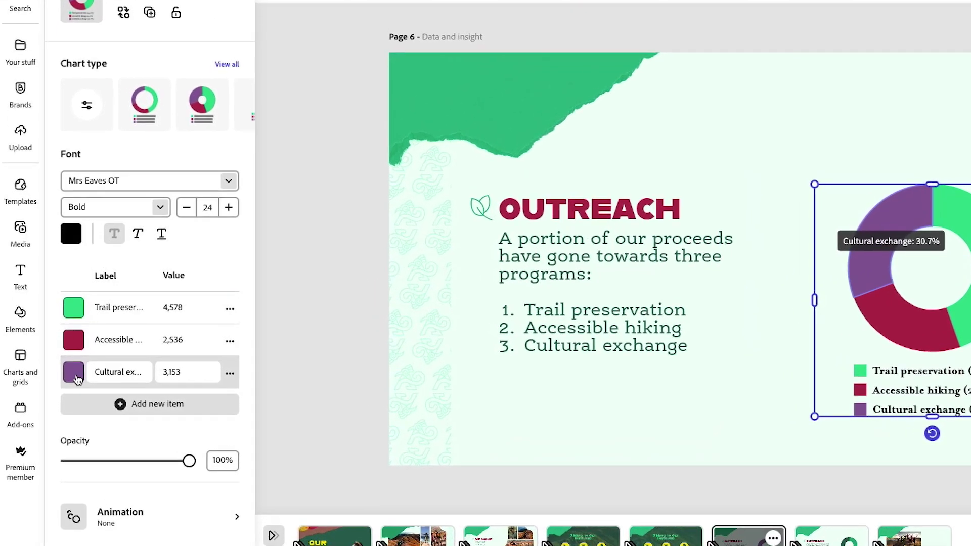
- Recolour the Cultural exchange slice with the dark green from the Sales Palette
left_click(74, 373)
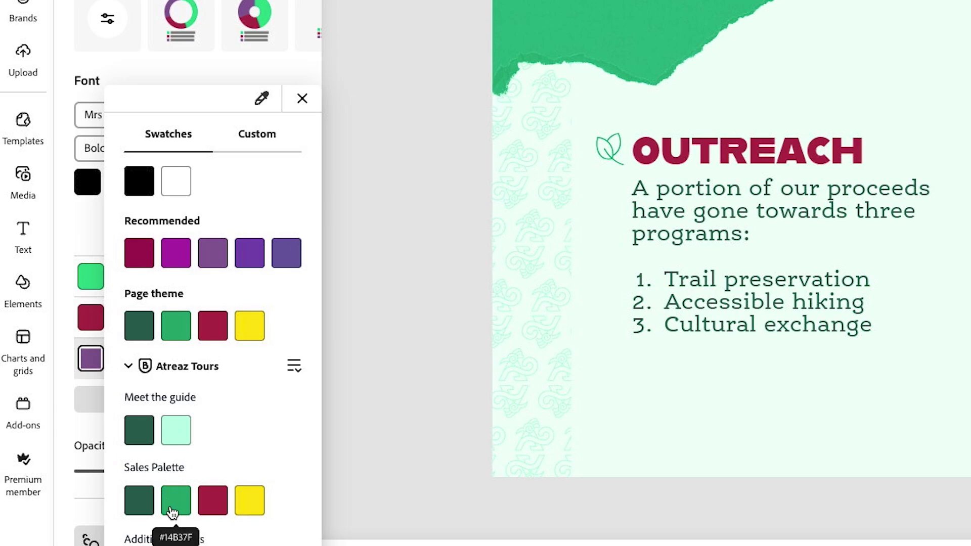
left_click(147, 508)
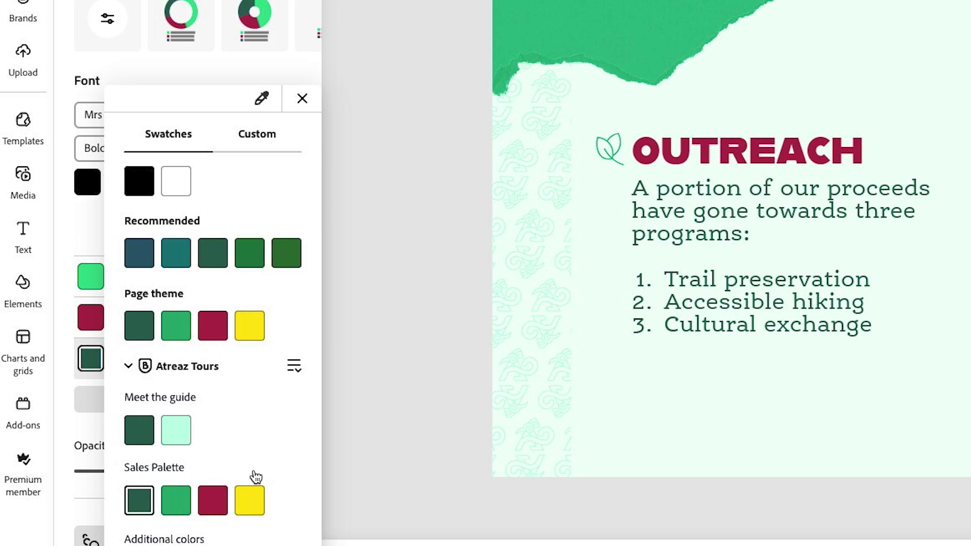
left_click(418, 347)
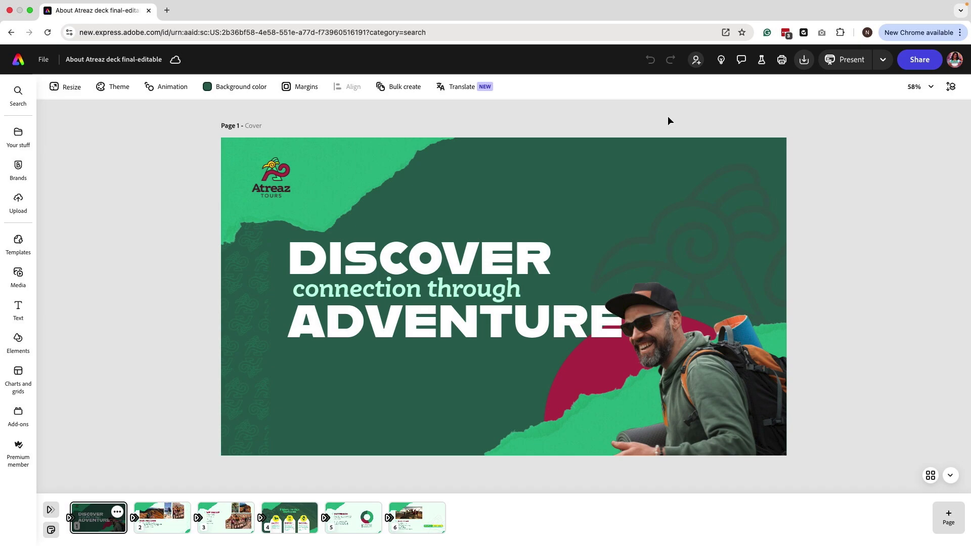
left_click(693, 338)
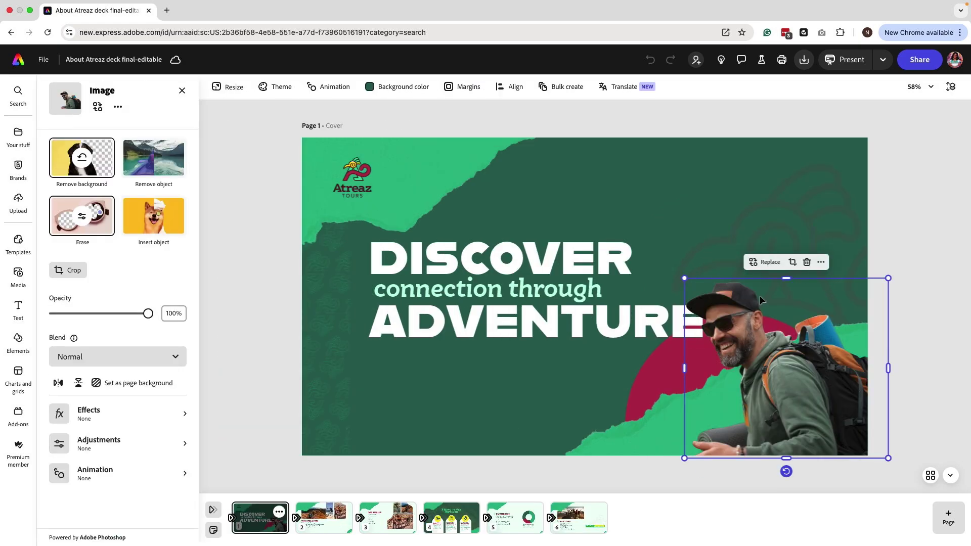
left_click(802, 204)
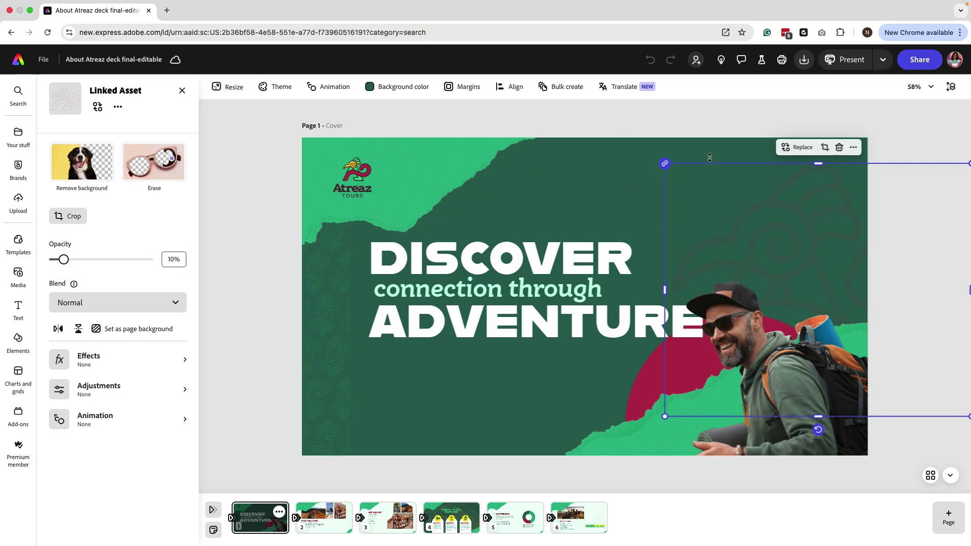
key("Delete")
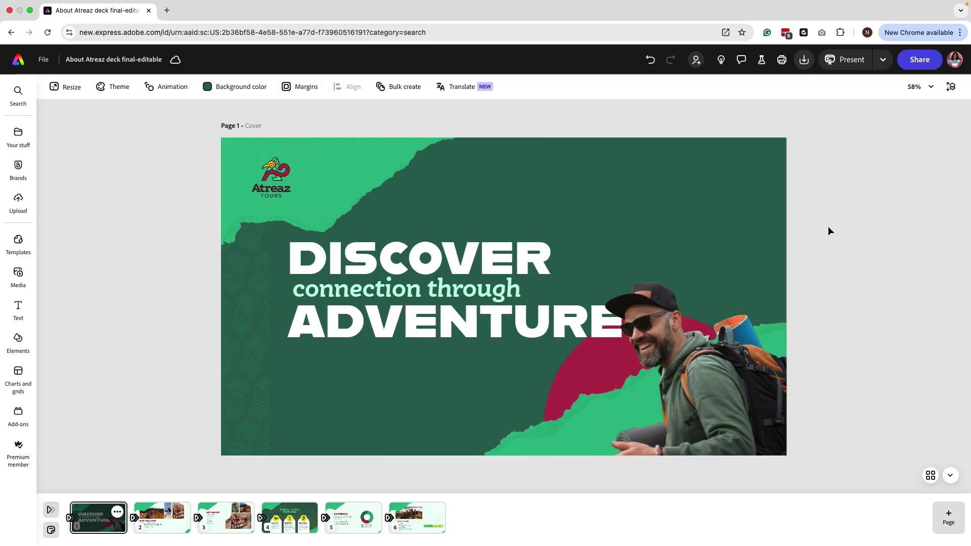
key("super+z")
left_click(665, 126)
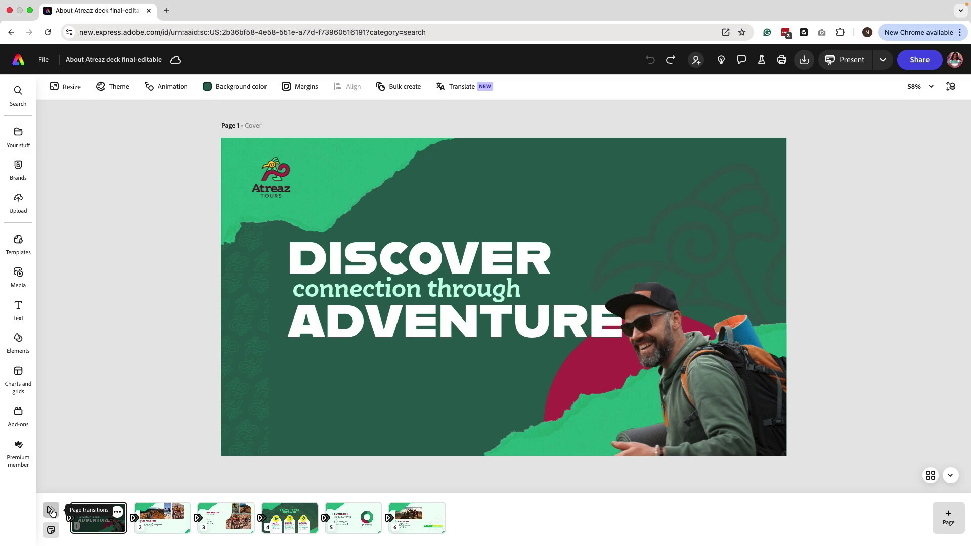
- Choose Slide as the page transition and apply it to all pages of the deck
left_click(951, 476)
left_click(927, 528)
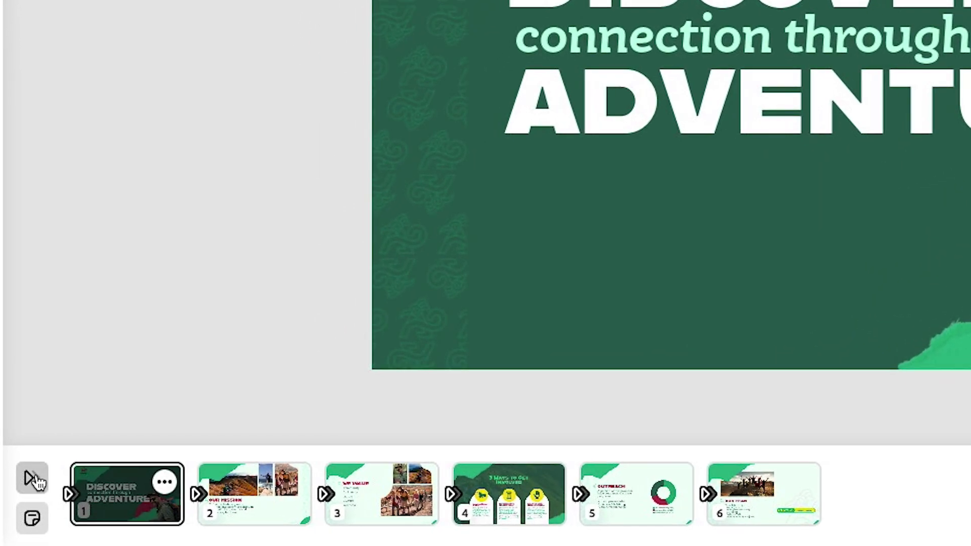
left_click(32, 479)
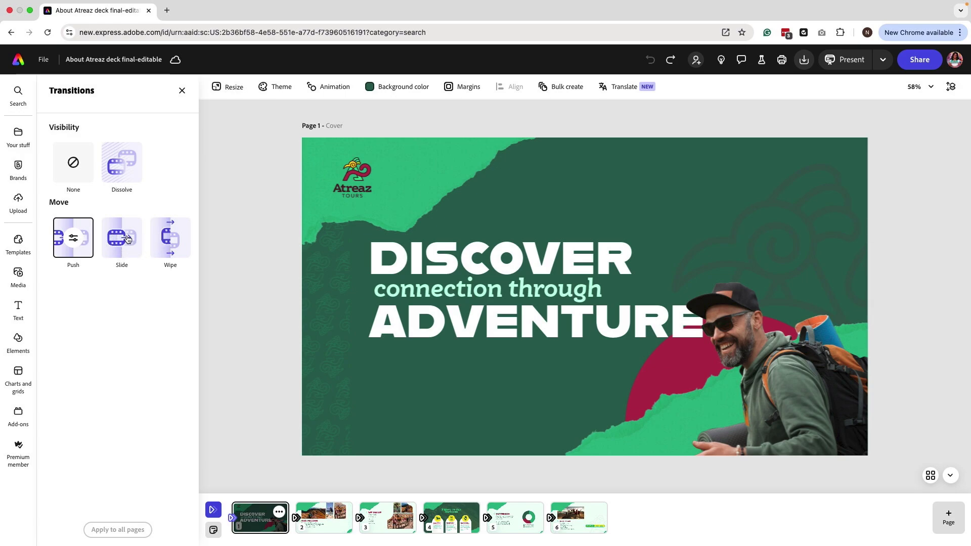
left_click(126, 239)
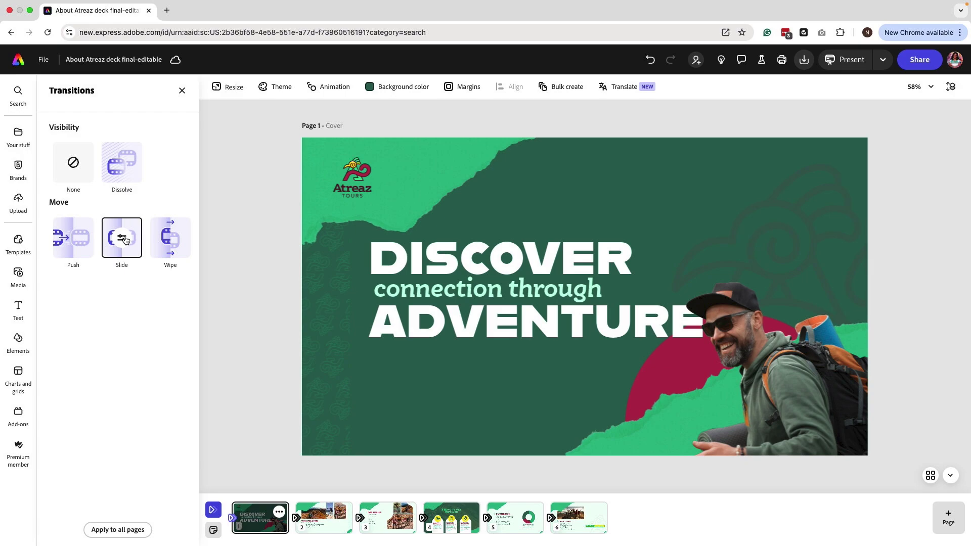
left_click(117, 530)
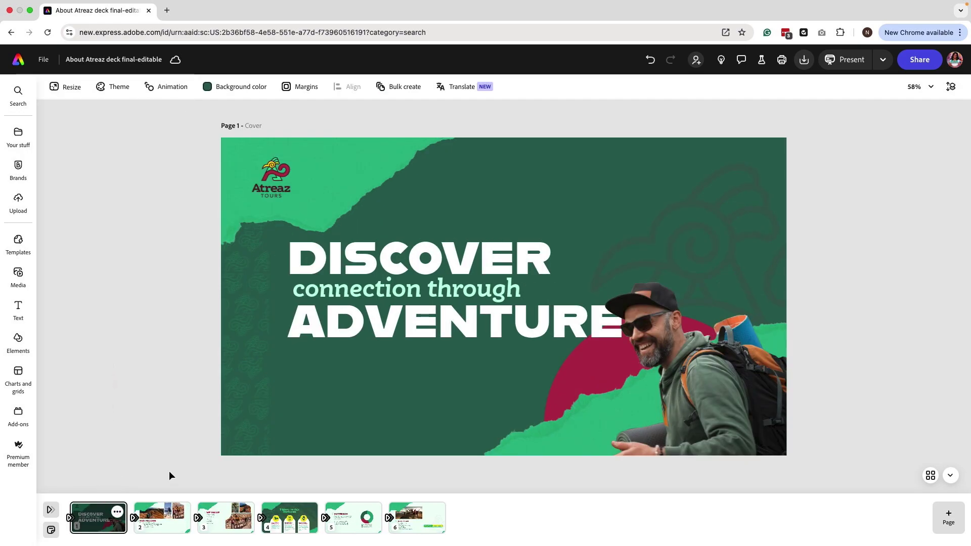
left_click(171, 522)
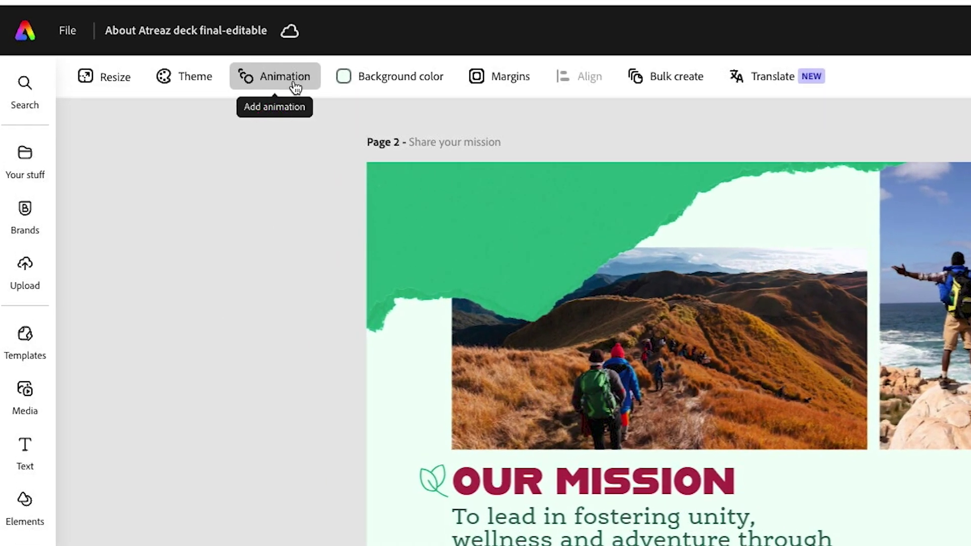
- Apply the Popping animation to all content on the Share your mission page and preview it
left_click(294, 85)
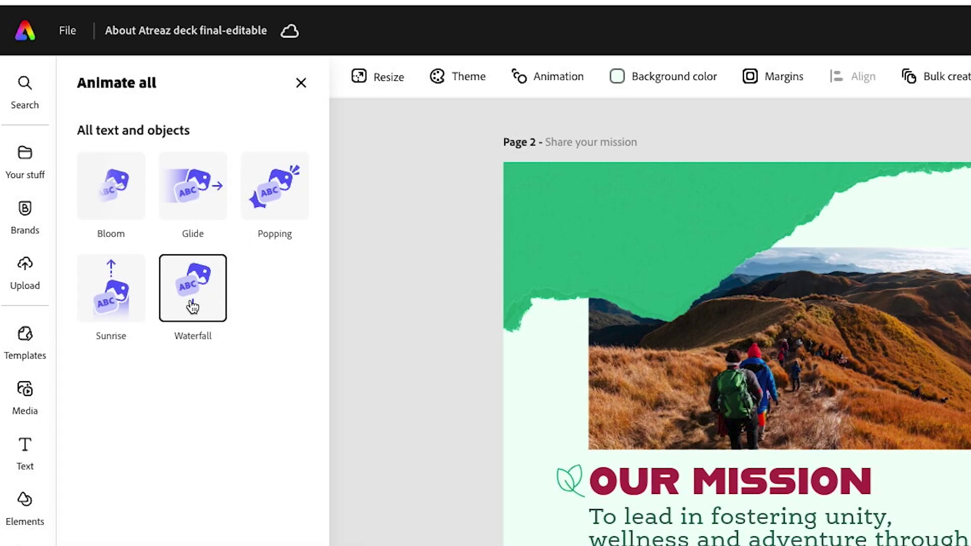
left_click(278, 205)
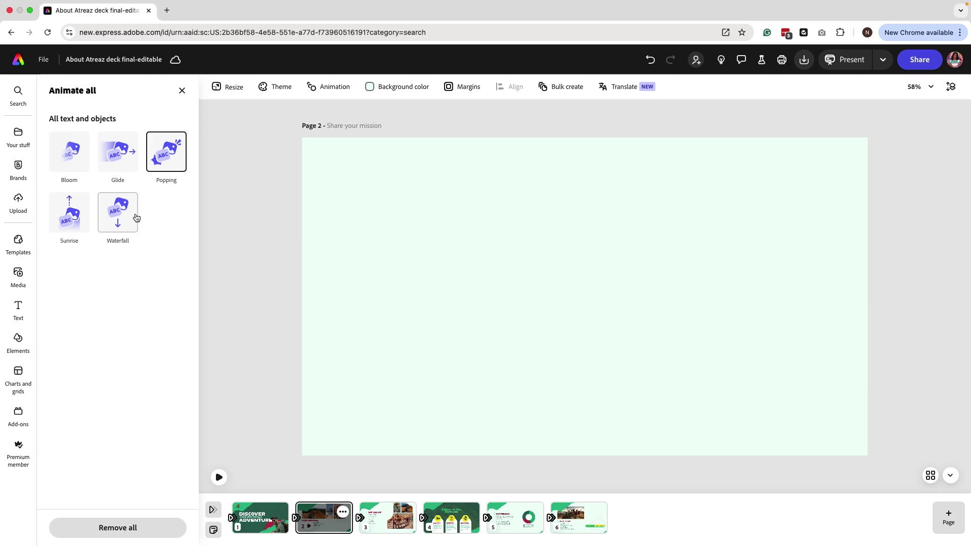
left_click(218, 477)
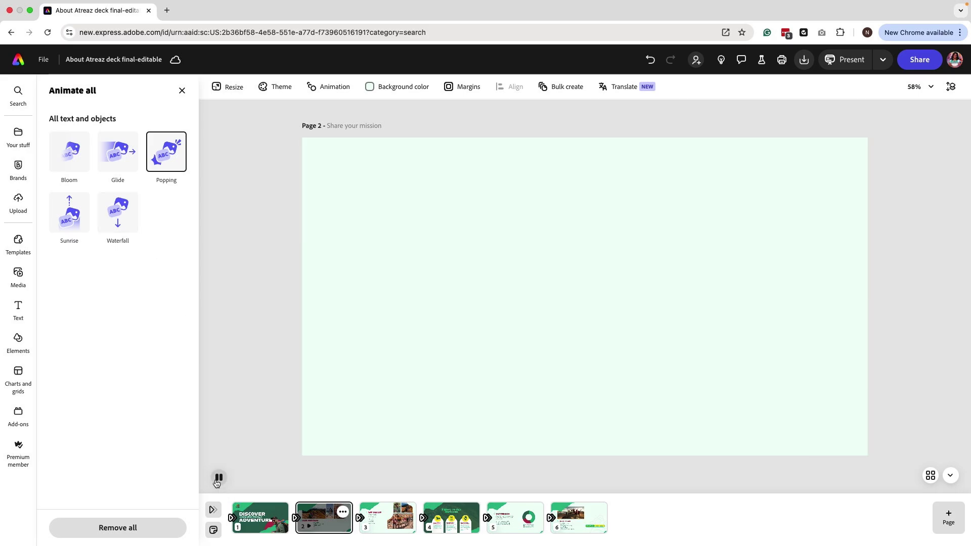